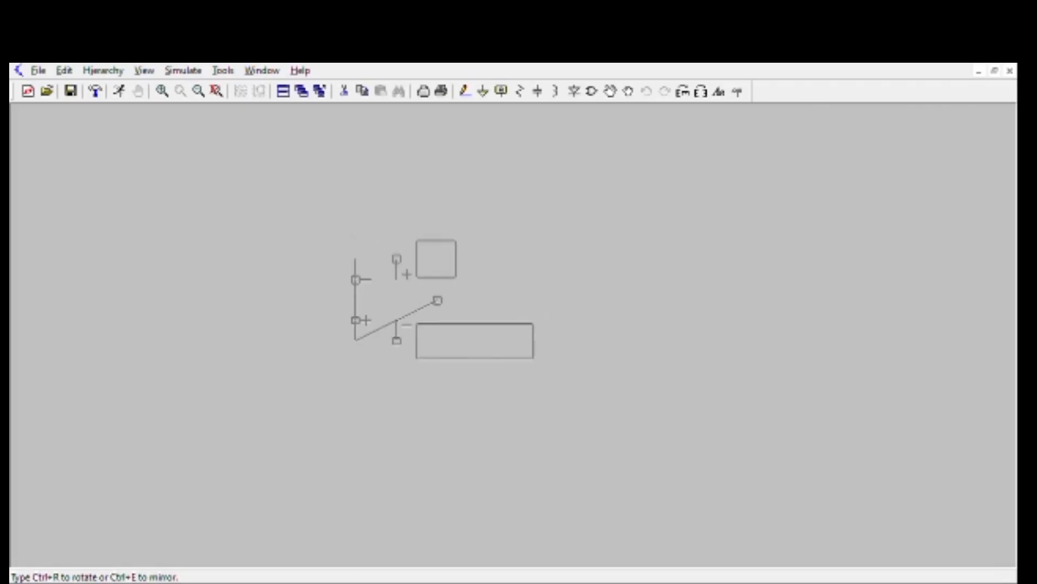
- Place an opamp2 component near the middle of the schematic and two vertically stacked voltage sources to its right
left_click(458, 239)
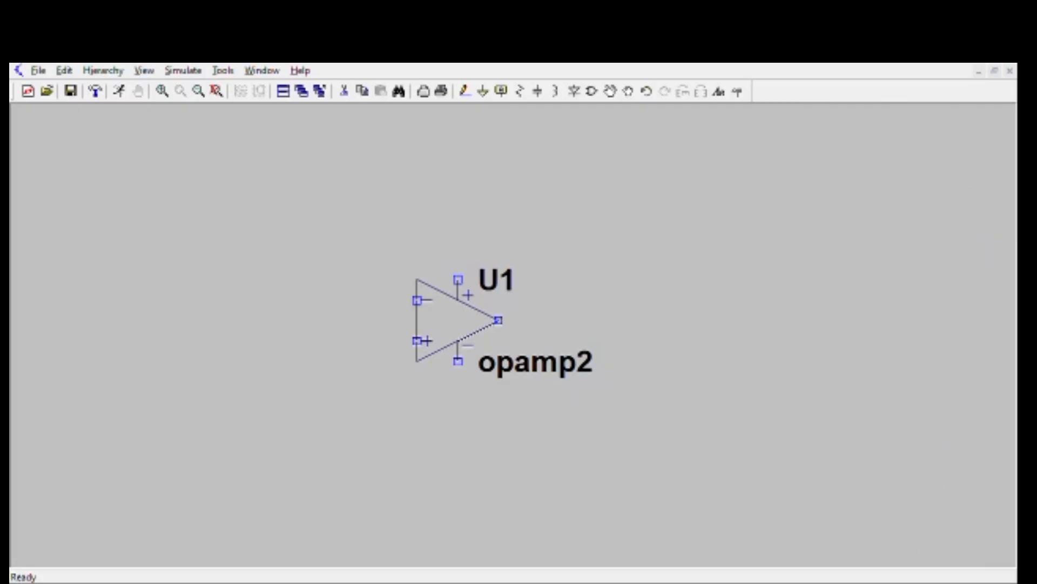
left_click(580, 474)
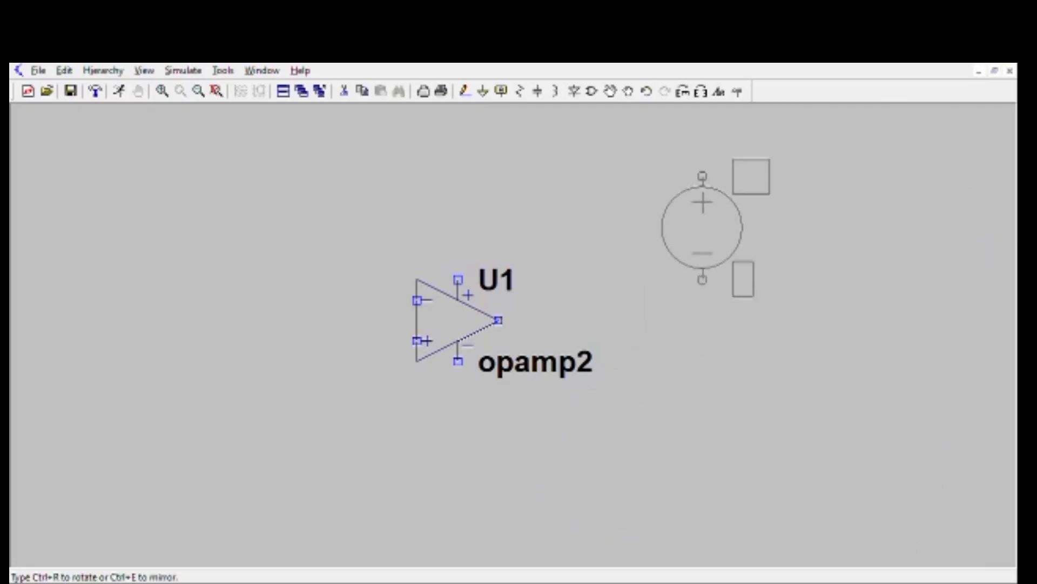
left_click(702, 176)
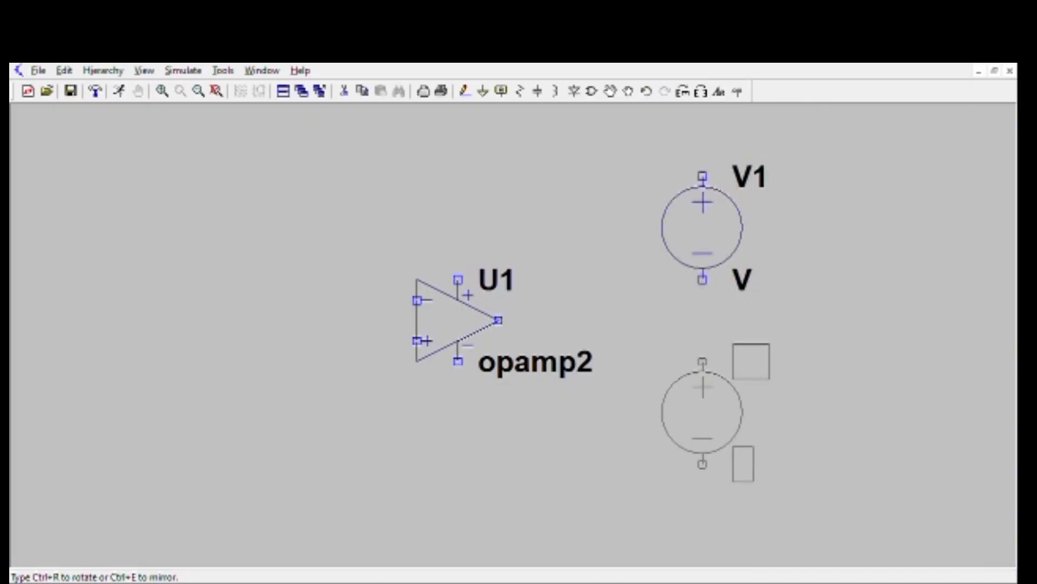
left_click(702, 361)
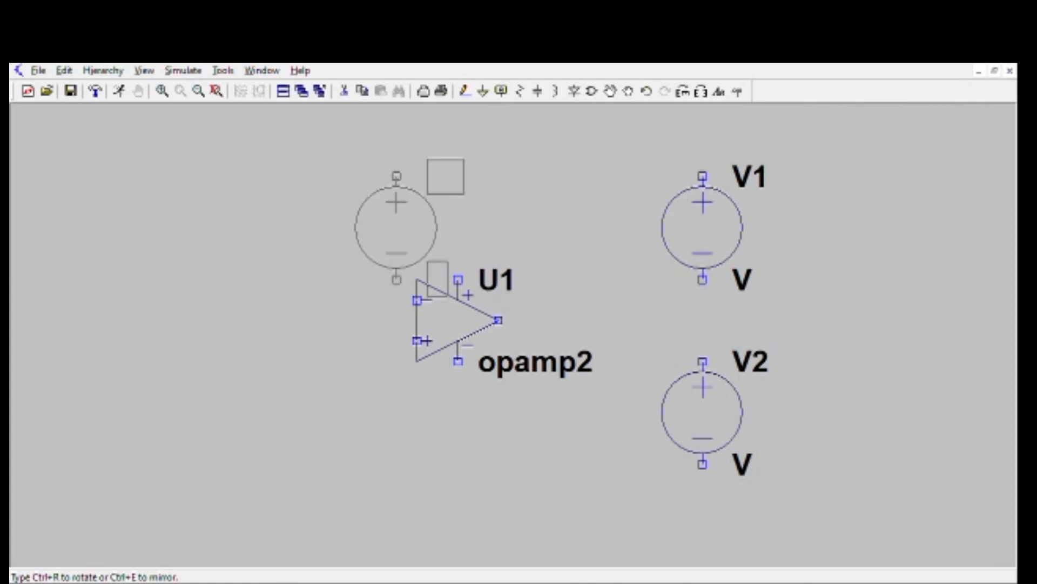
key("Escape")
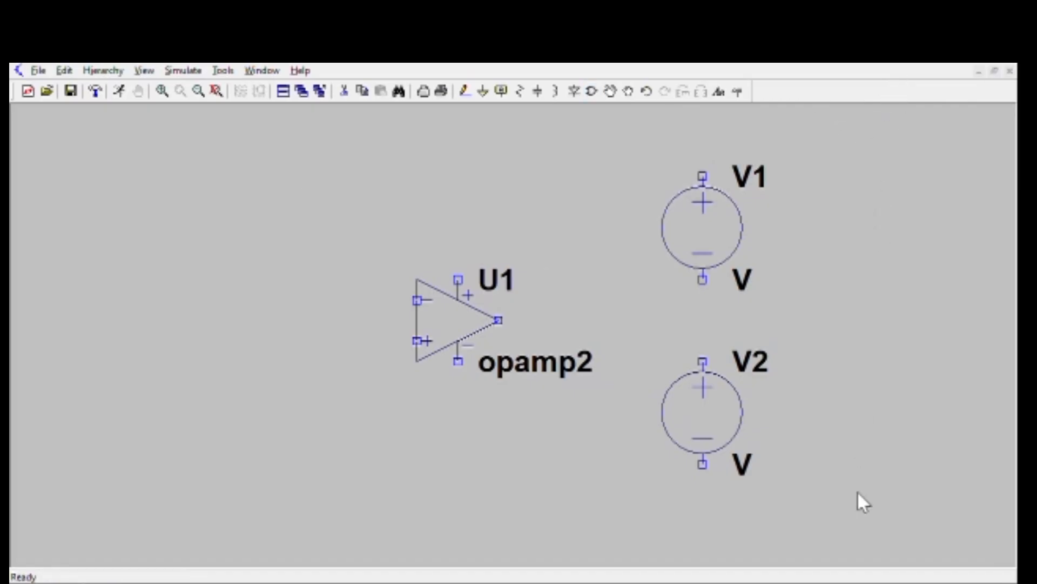
- Add two more voltage sources, one above the other, well to the left of the op-amp
left_click(579, 470)
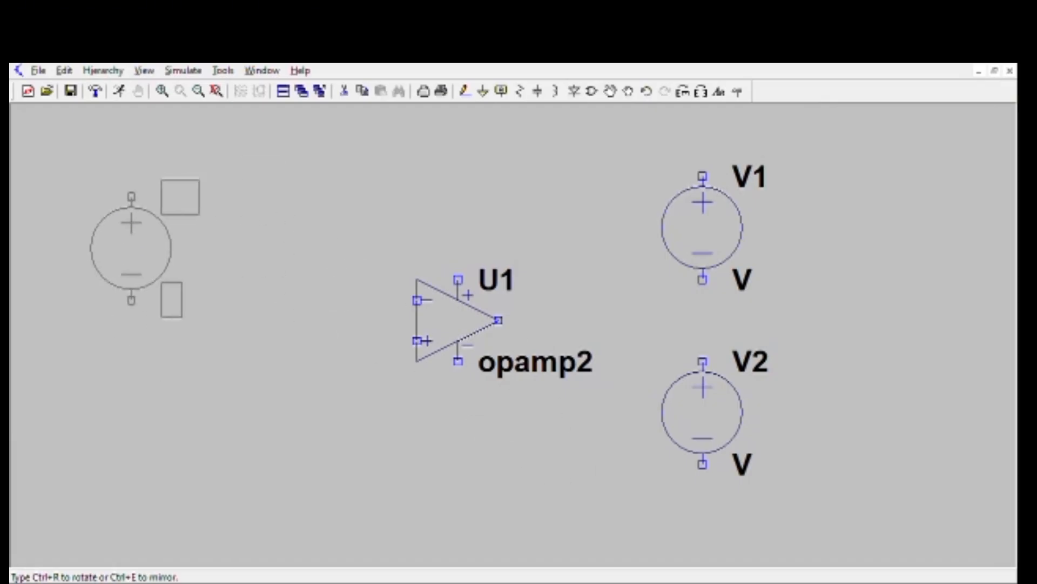
left_click(131, 227)
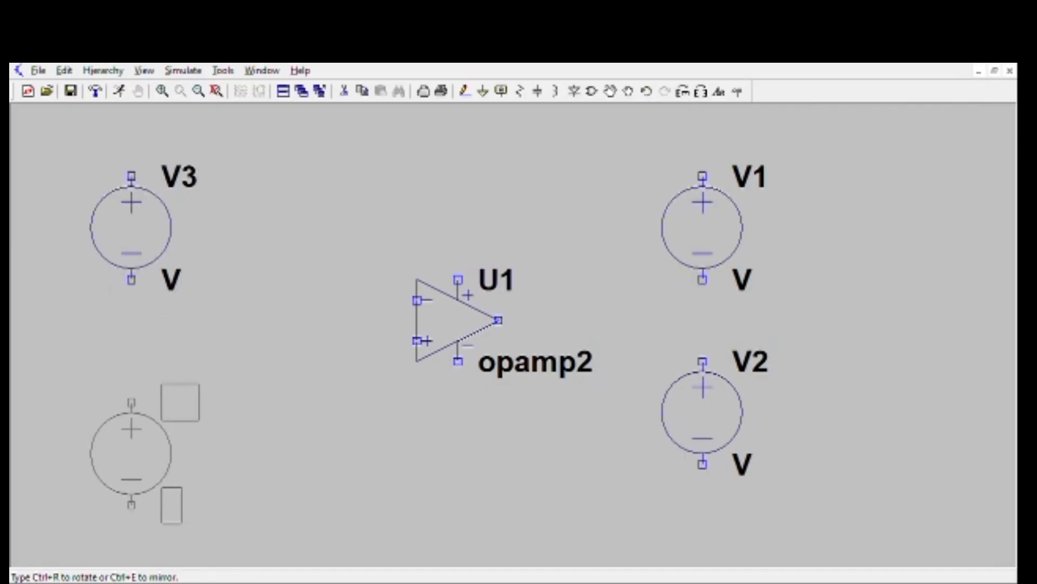
left_click(111, 454)
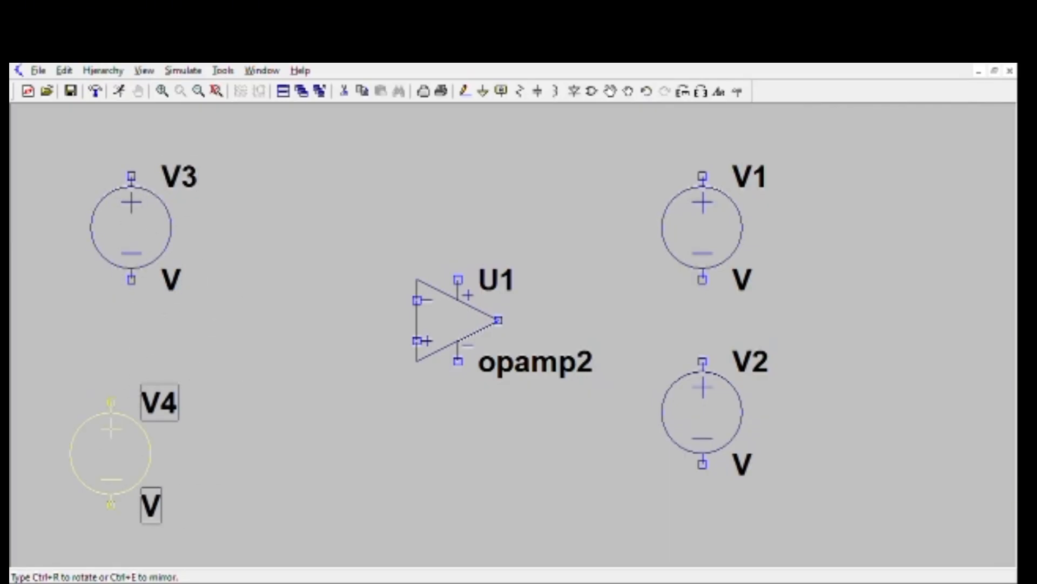
key("Escape")
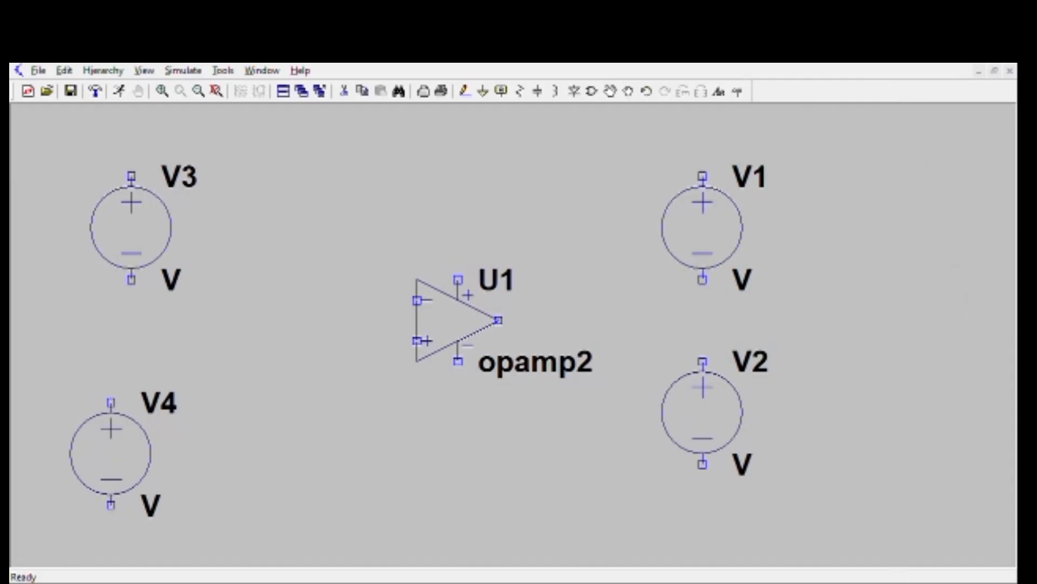
- Place three horizontal resistors: two stacked between the input sources and the op-amp, and one above the op-amp
key("r")
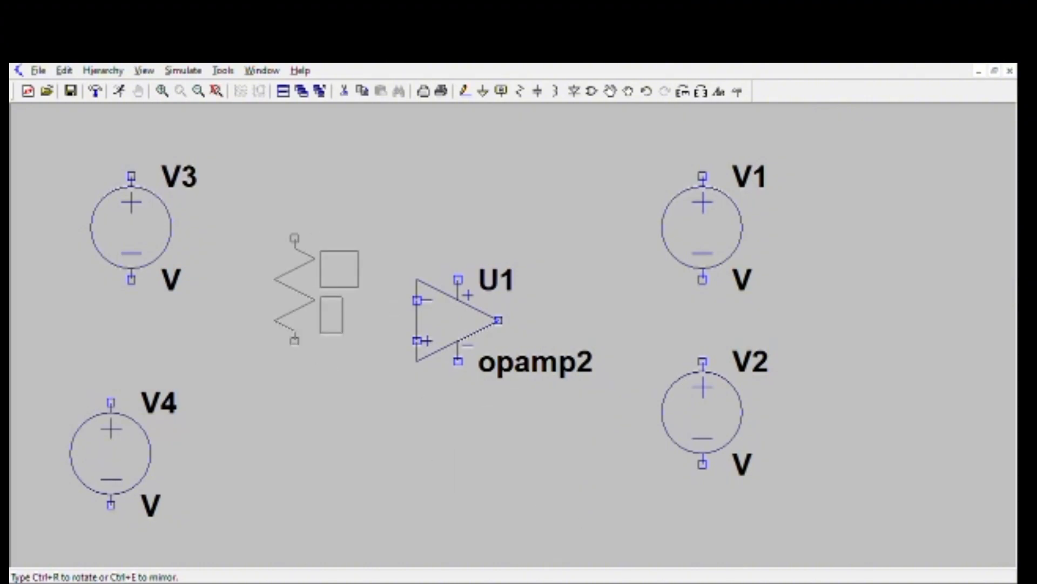
key("ctrl+r")
key("ctrl+r")
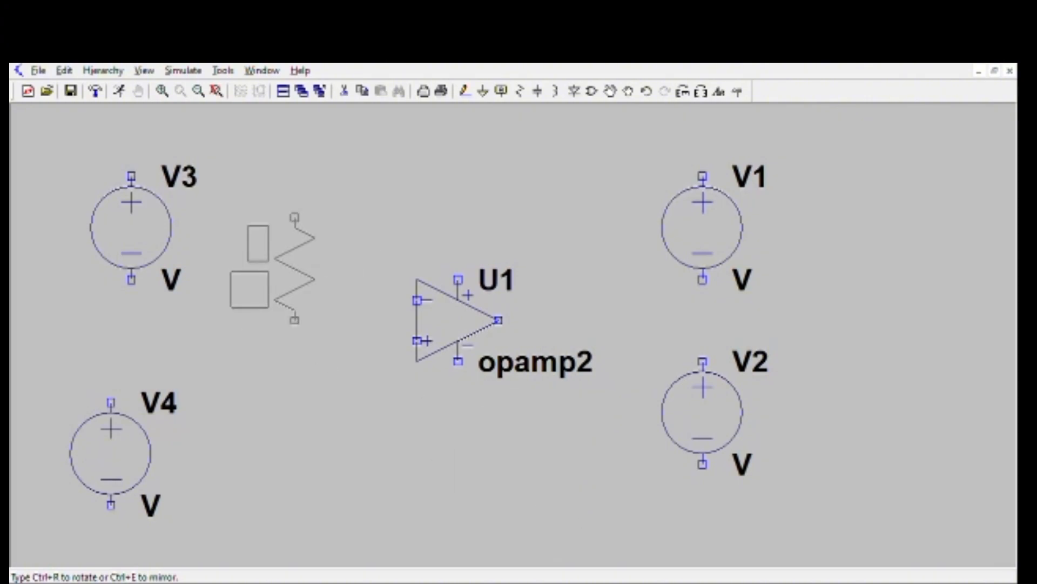
key("ctrl+r")
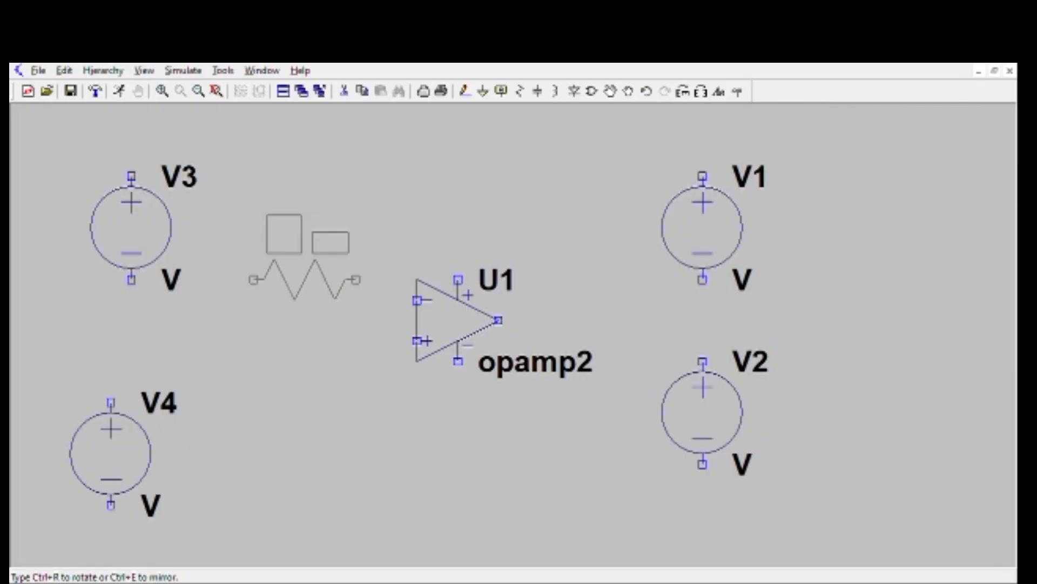
left_click(305, 279)
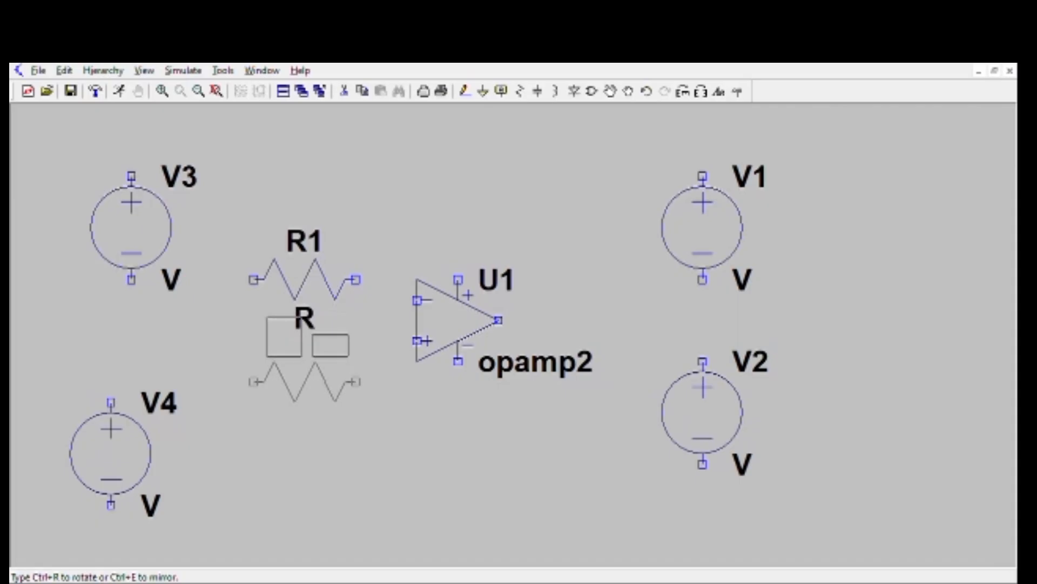
left_click(304, 381)
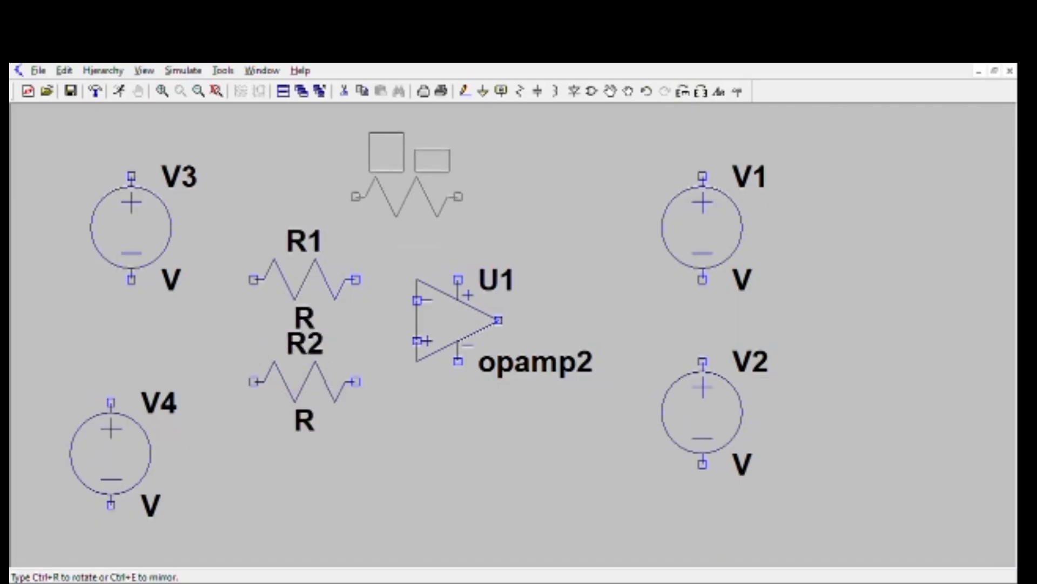
left_click(406, 197)
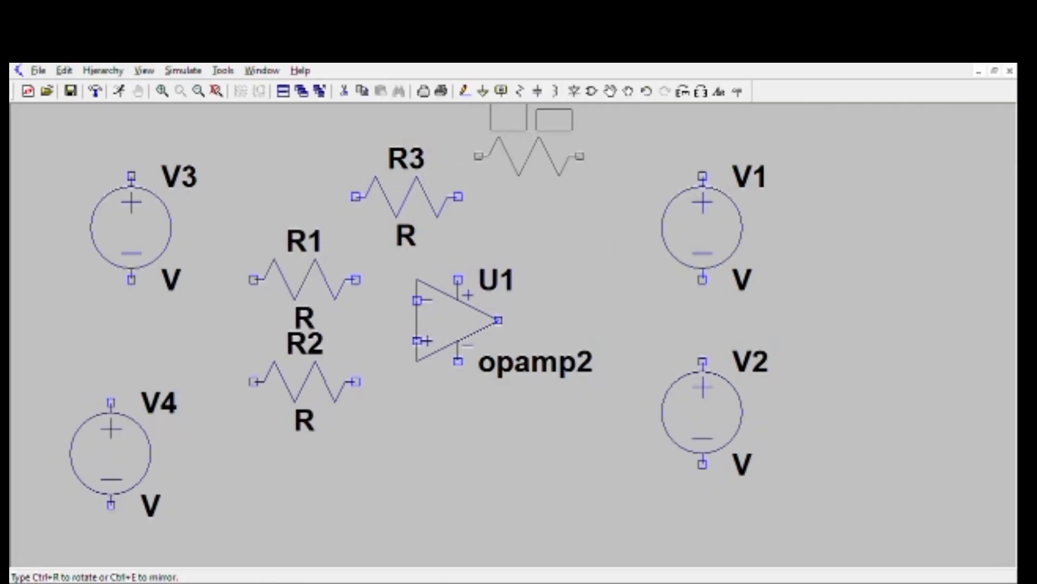
key("Escape")
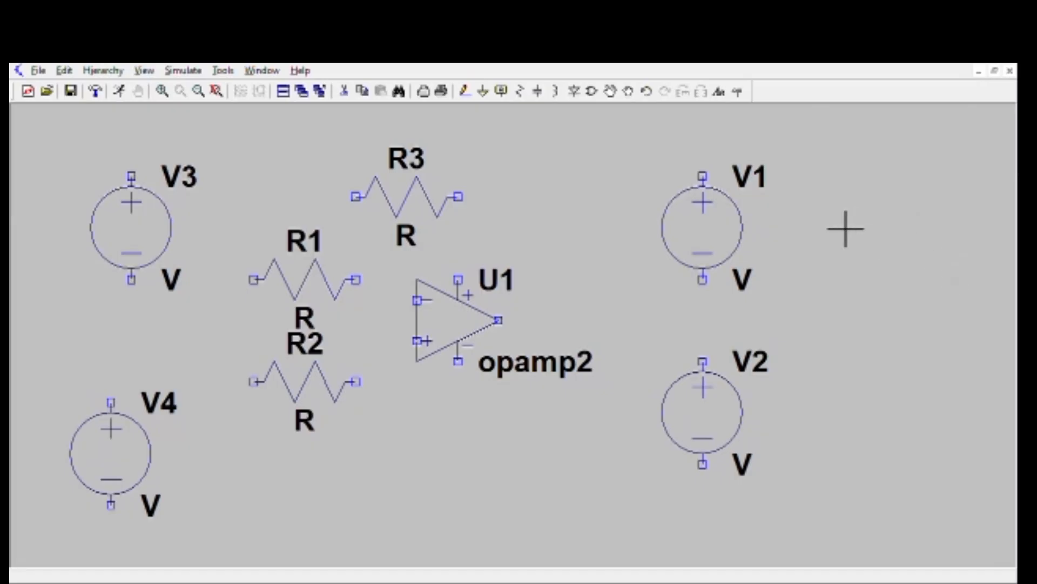
- Wire the positive terminal of V1 to the op-amp's positive supply pin, routing over the top of the circuit
key("F3")
left_click(703, 176)
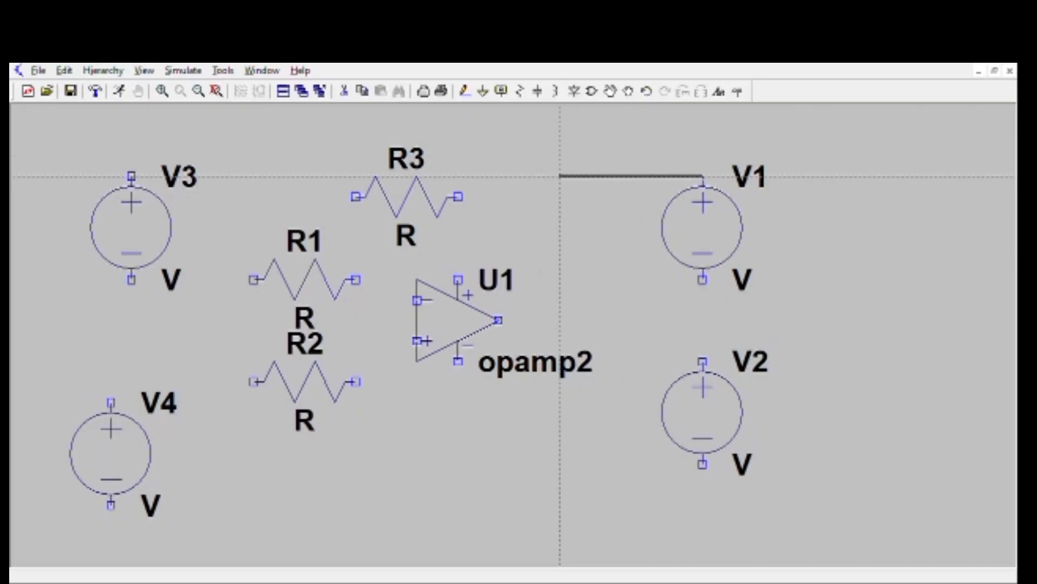
left_click(703, 136)
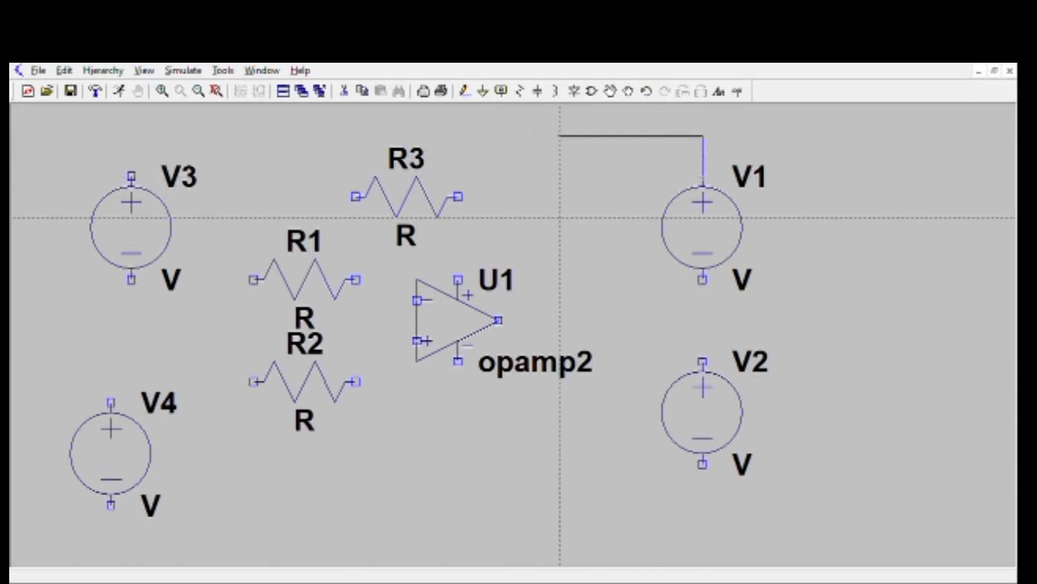
left_click(560, 136)
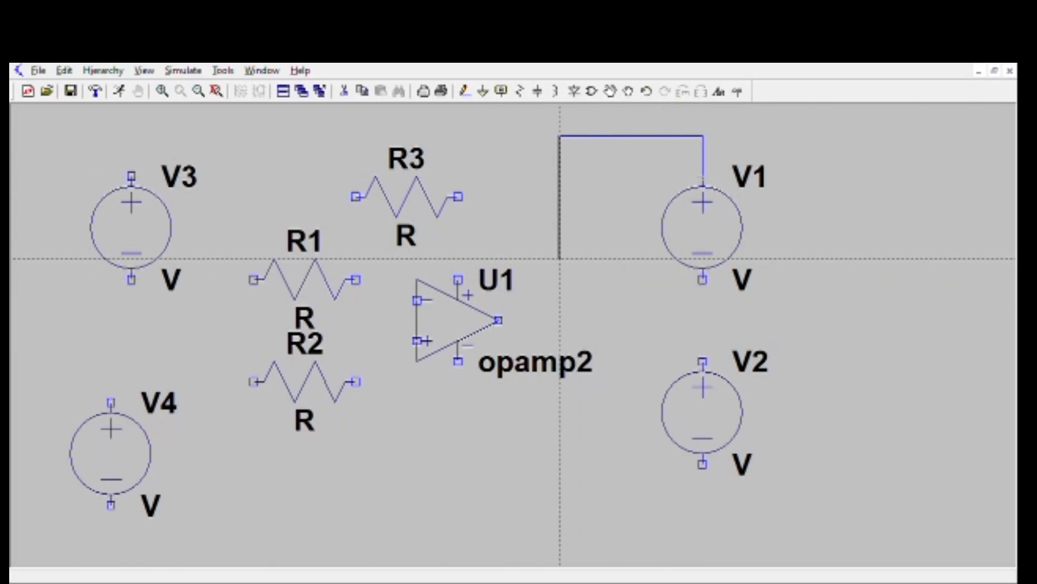
left_click(560, 237)
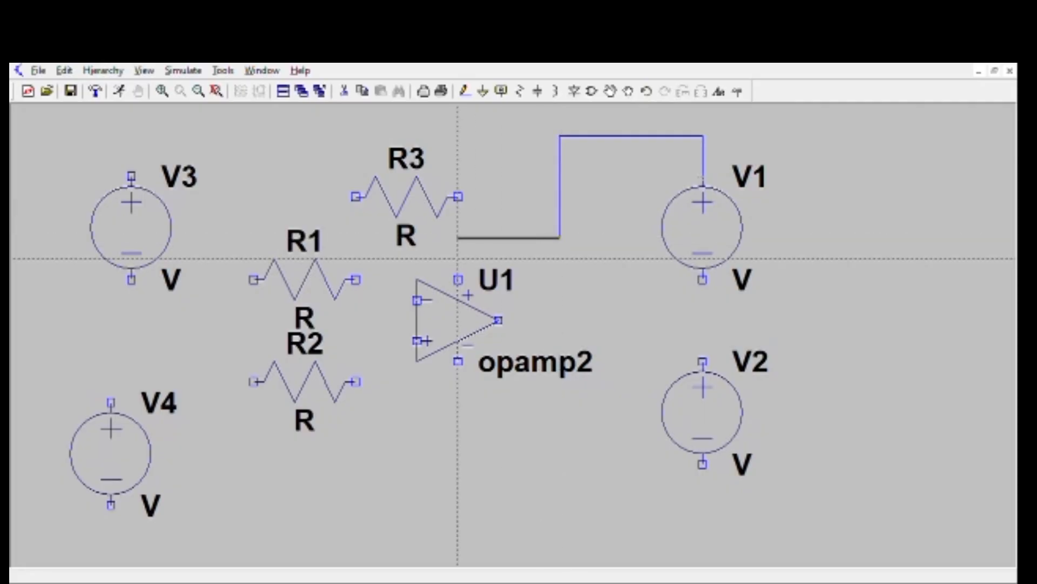
left_click(457, 237)
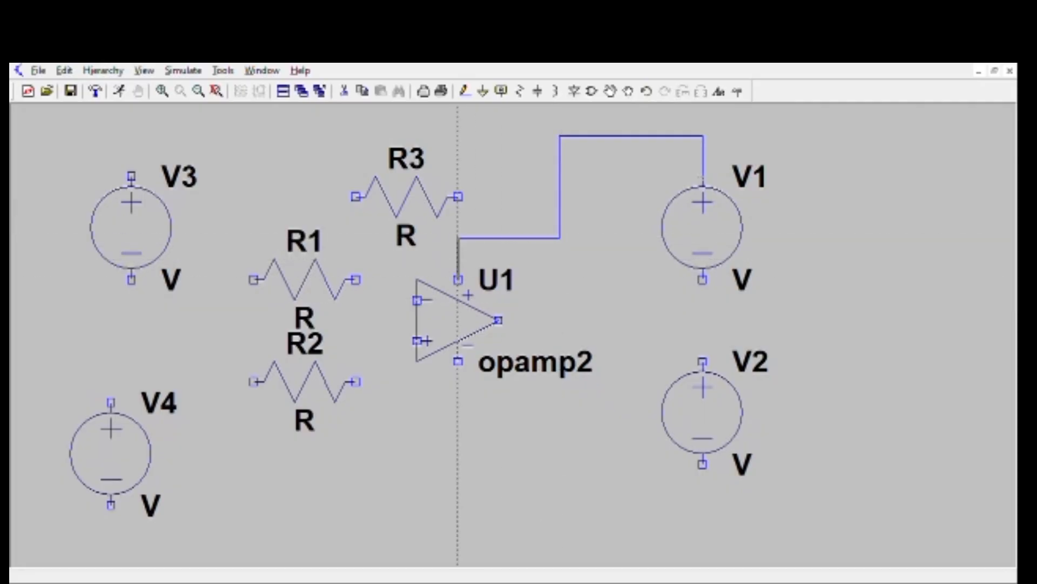
left_click(457, 279)
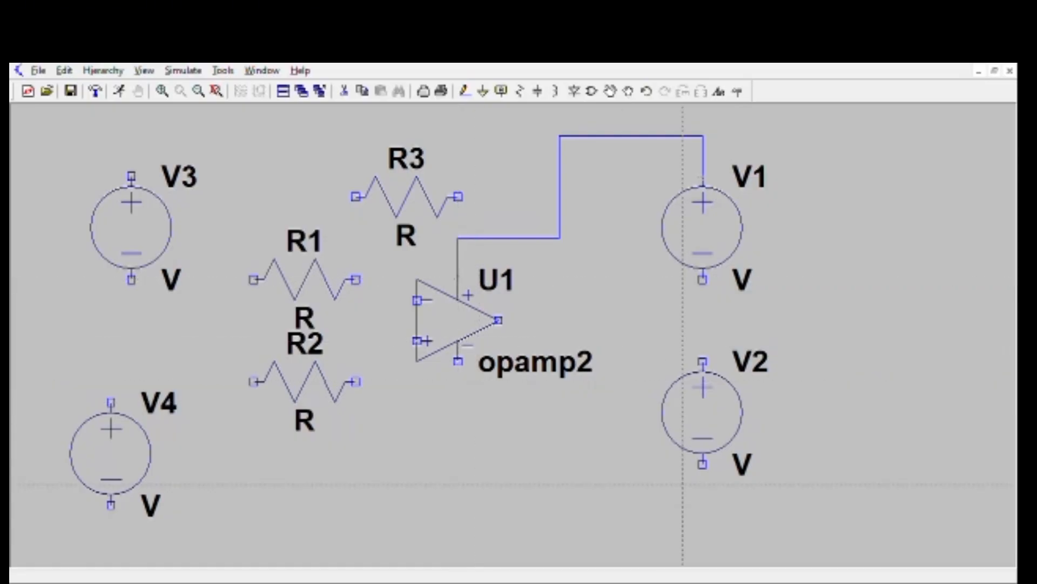
- Wire V2's negative terminal to the op-amp's negative supply pin, and connect V1's negative terminal to V2's positive terminal
left_click(703, 464)
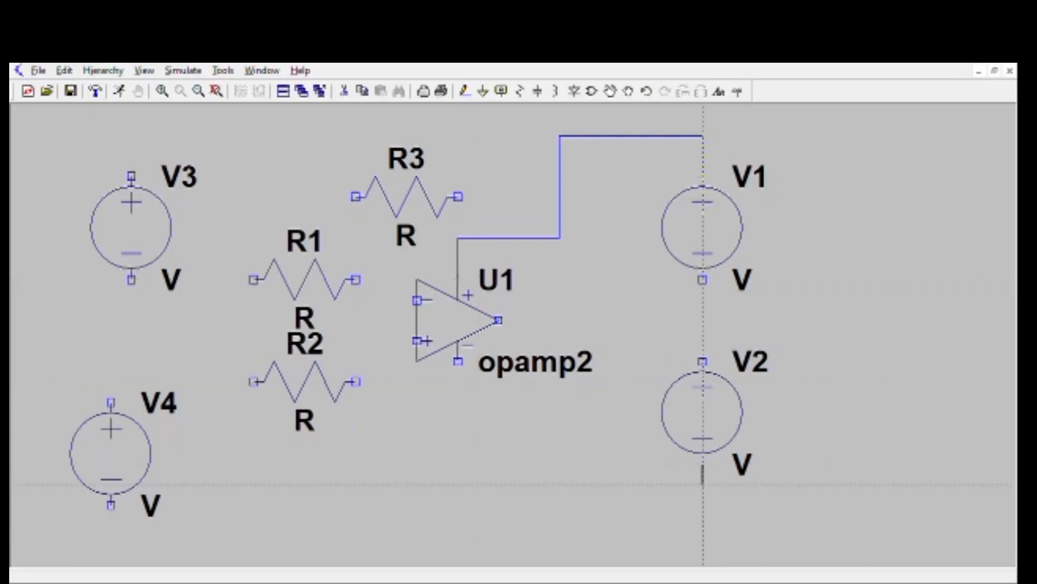
left_click(702, 525)
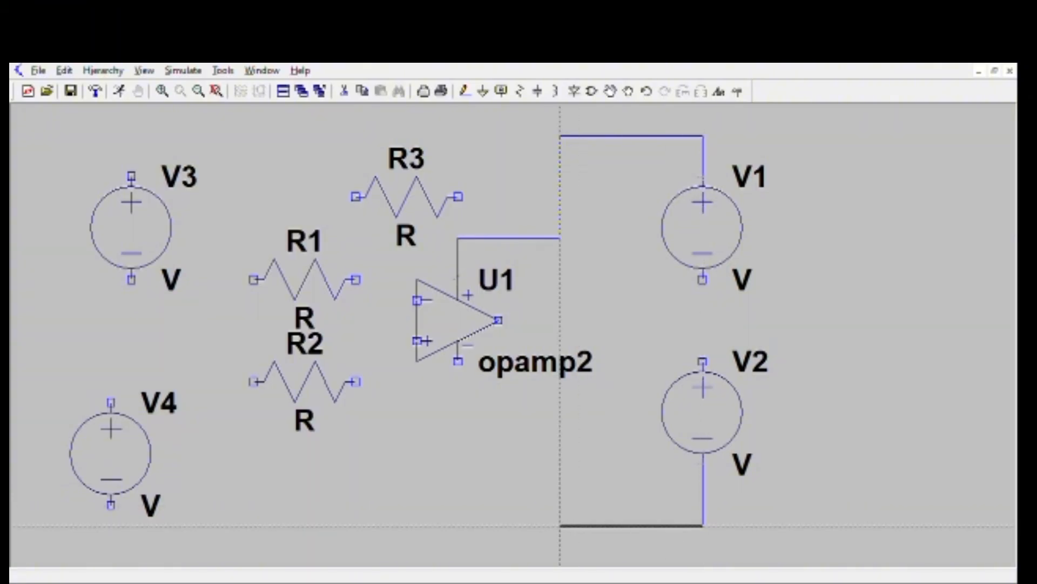
left_click(561, 526)
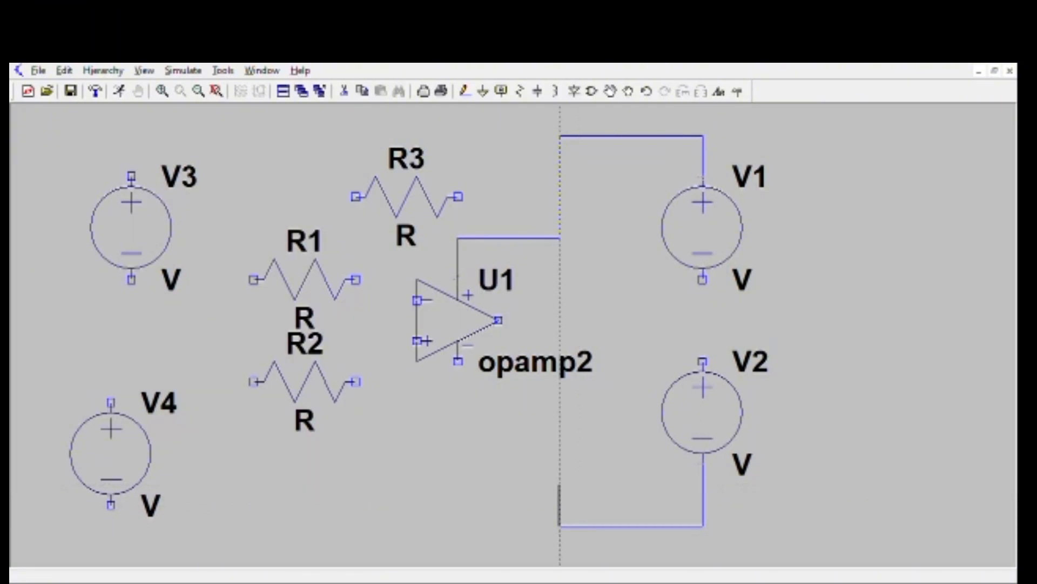
left_click(560, 463)
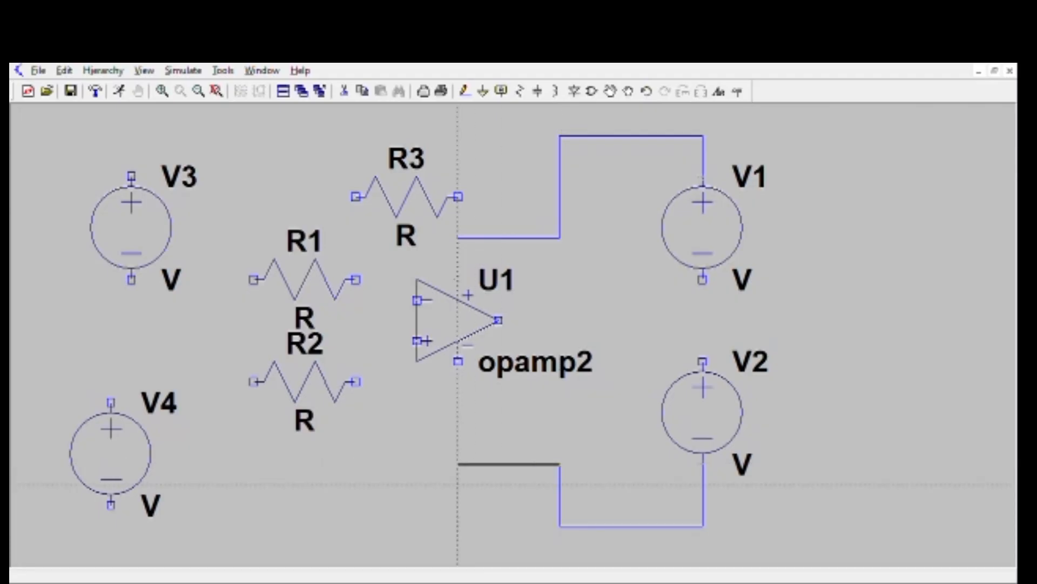
left_click(458, 463)
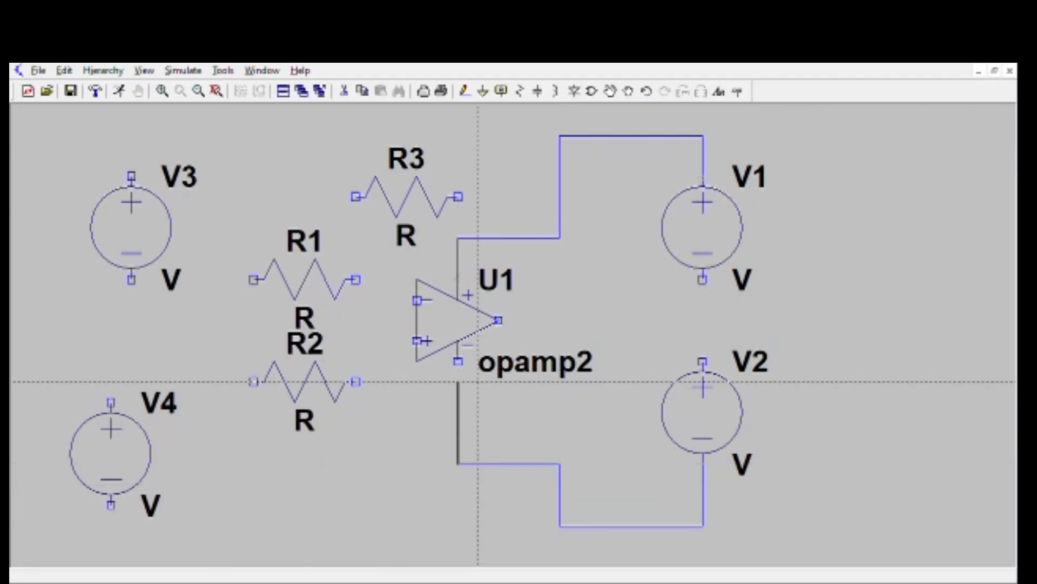
right_click(457, 360)
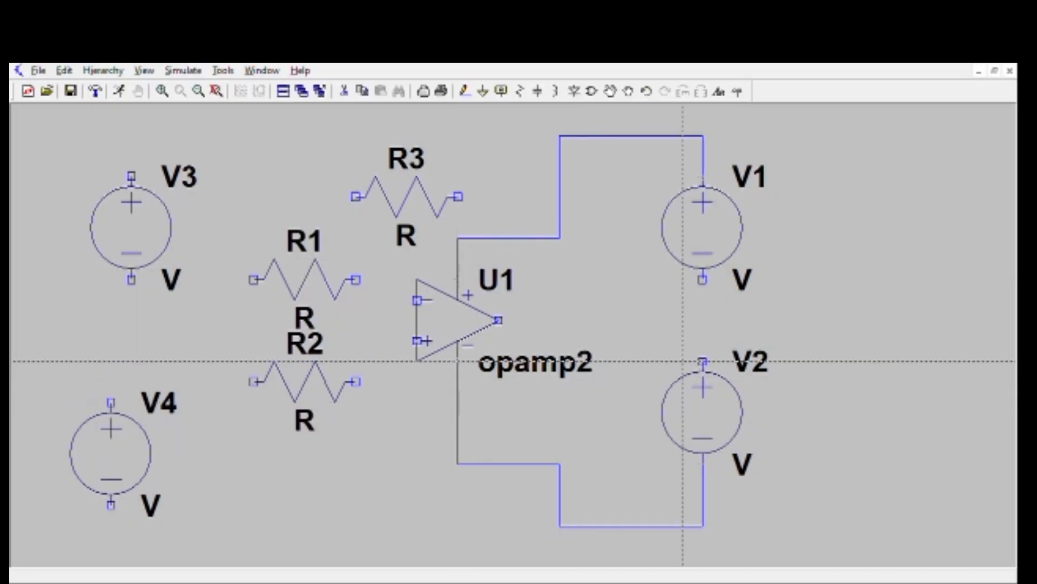
left_click(702, 279)
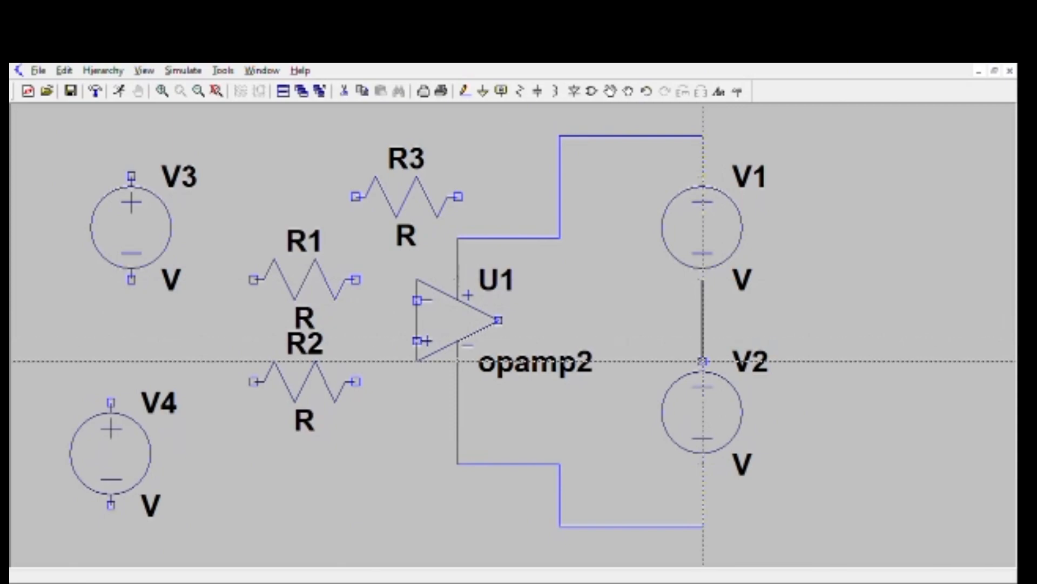
left_click(702, 361)
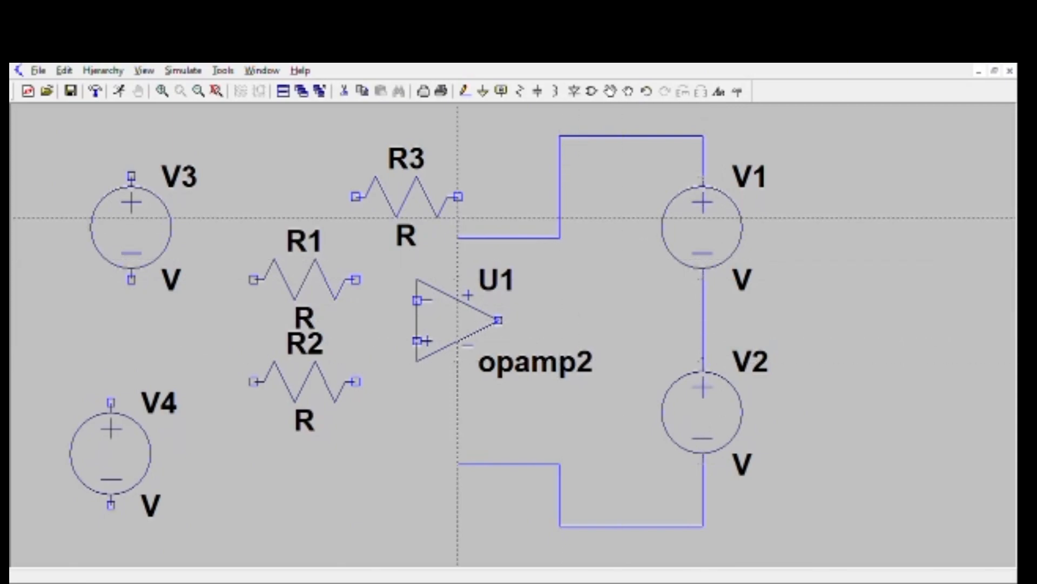
- Wire the right end of feedback resistor R3 to the op-amp's output
left_click(458, 197)
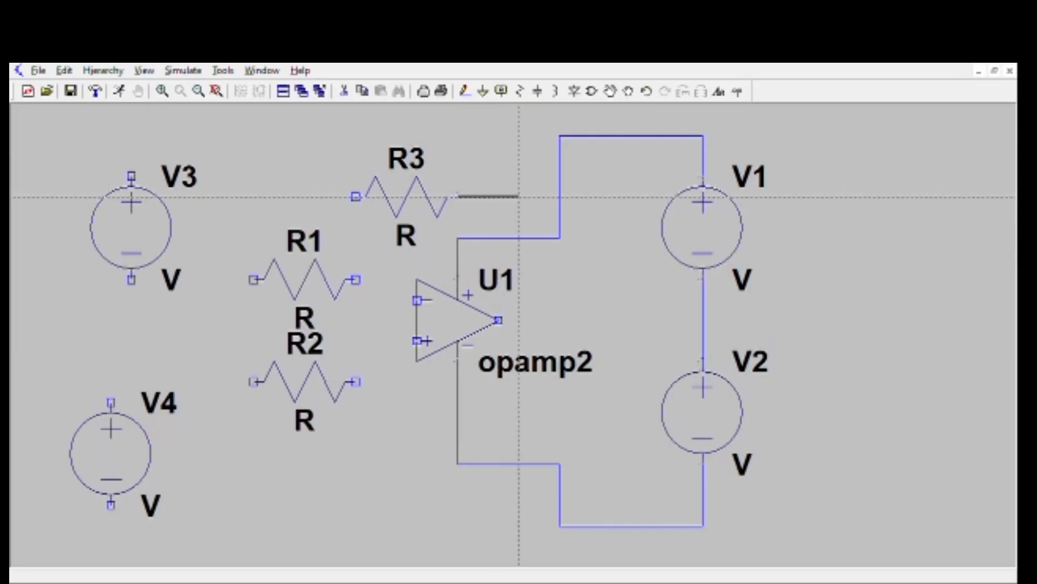
left_click(519, 197)
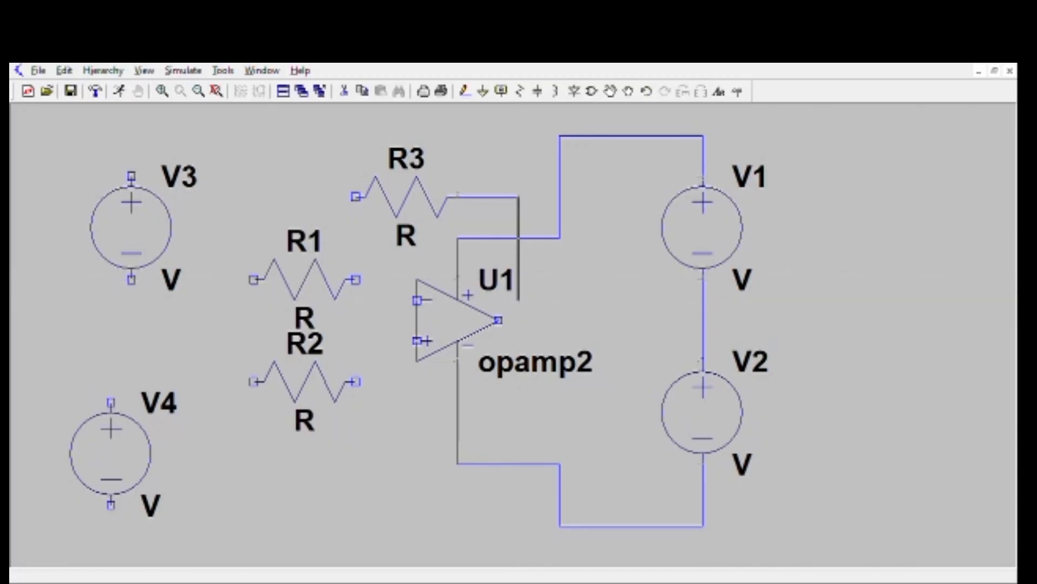
left_click(519, 320)
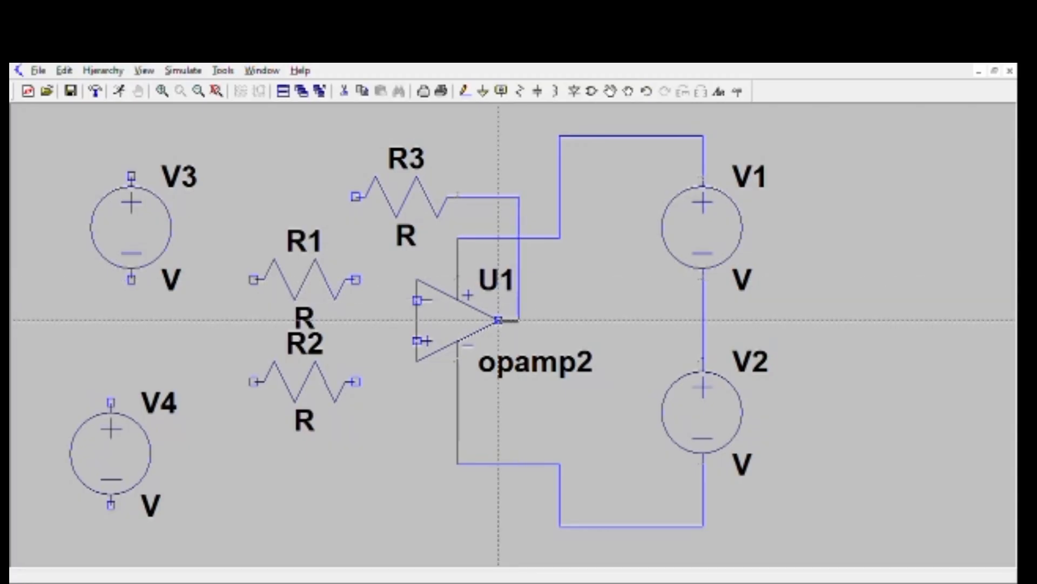
left_click(498, 320)
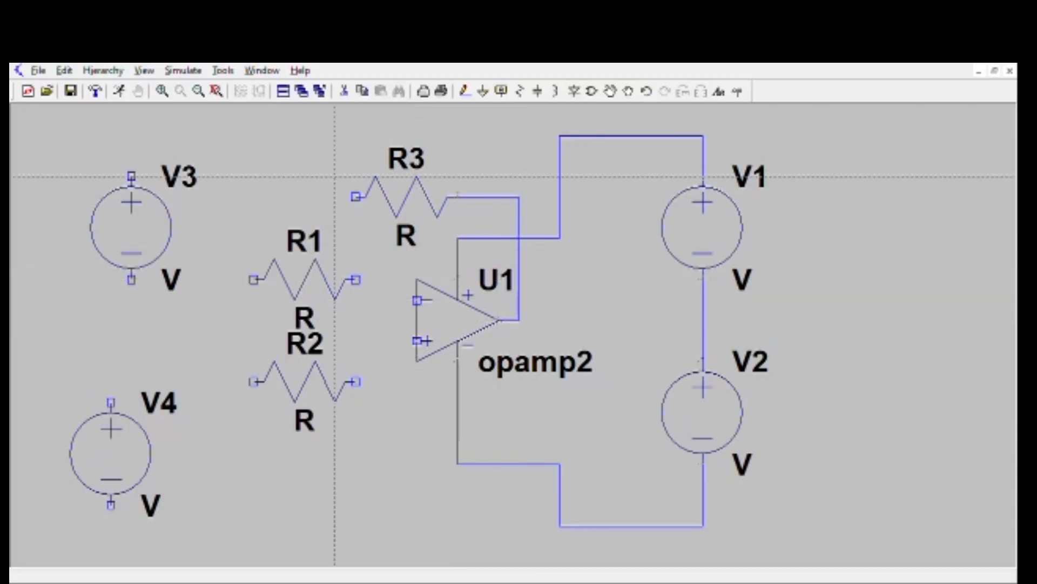
- Wire the left end of feedback resistor R3 to the op-amp's inverting input
left_click(355, 196)
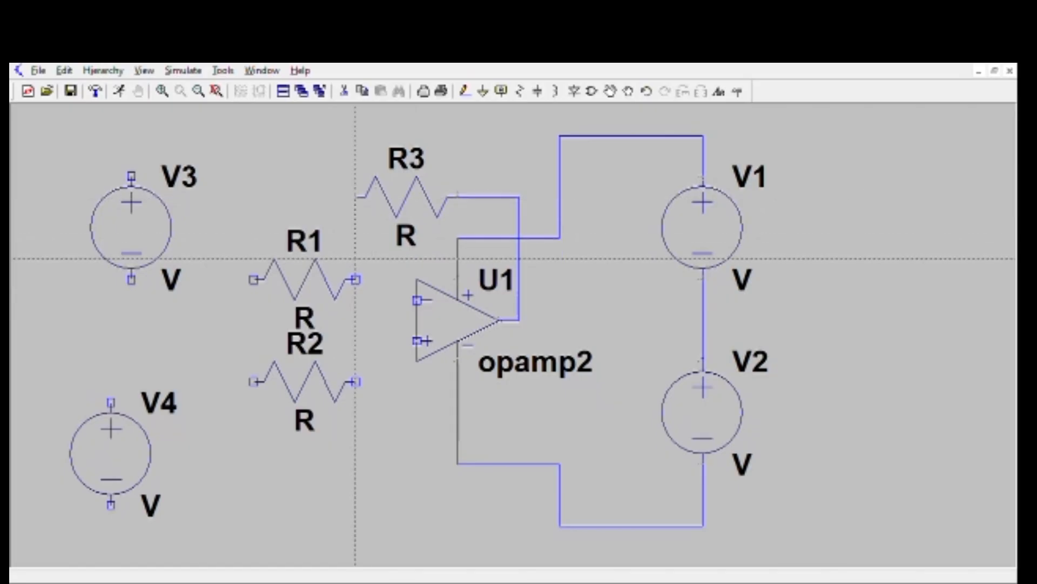
left_click(396, 258)
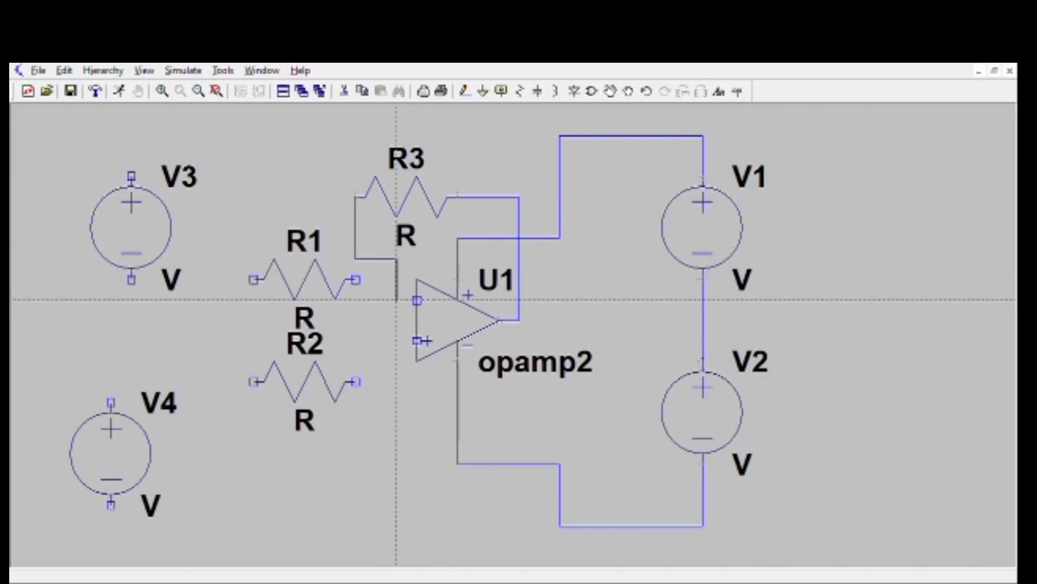
left_click(417, 299)
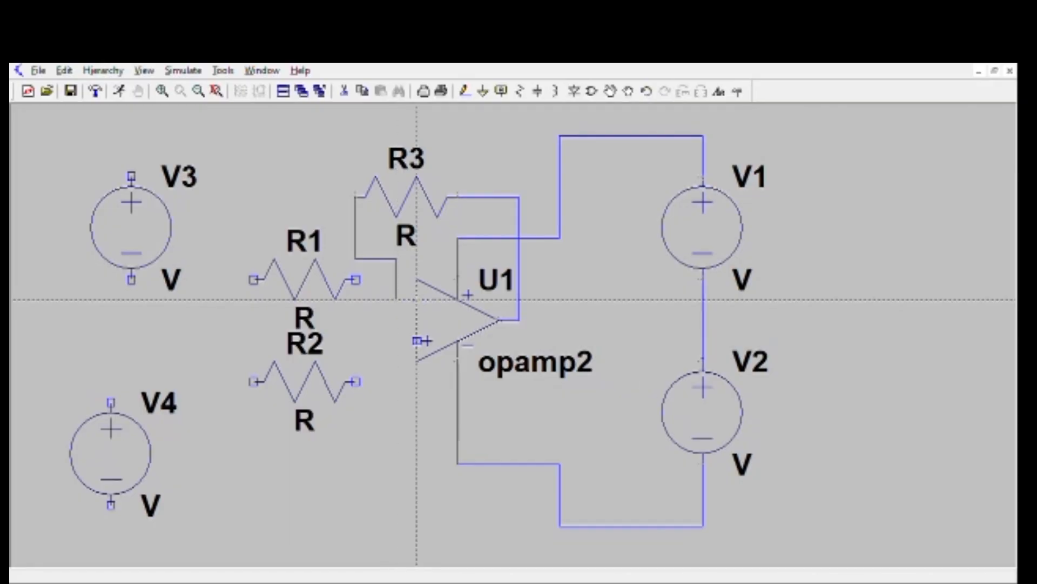
- Connect the right ends of R1 and R2 to the wire leading to the op-amp's inverting input
left_click(355, 279)
left_click(355, 258)
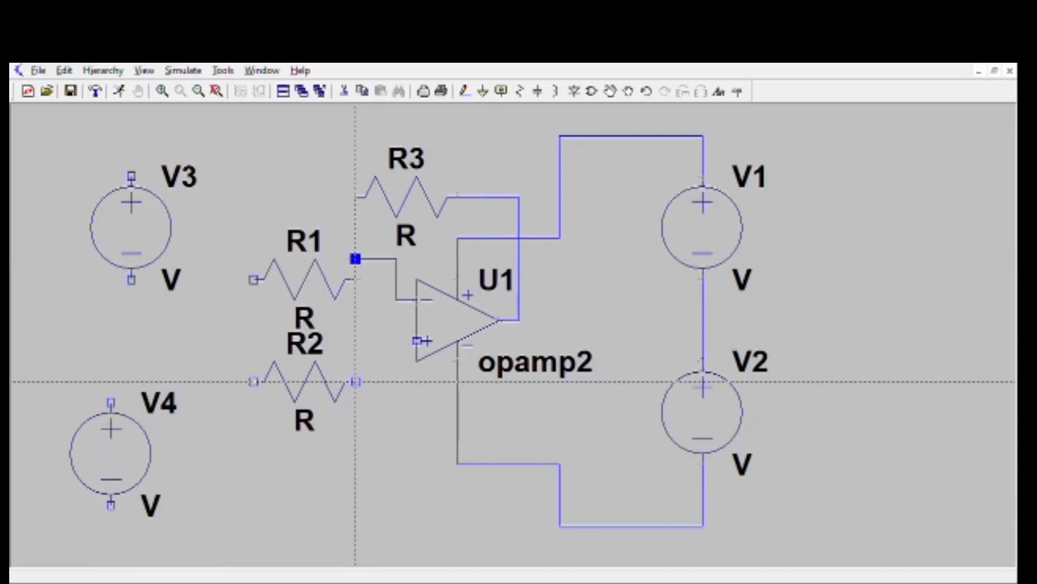
left_click(356, 382)
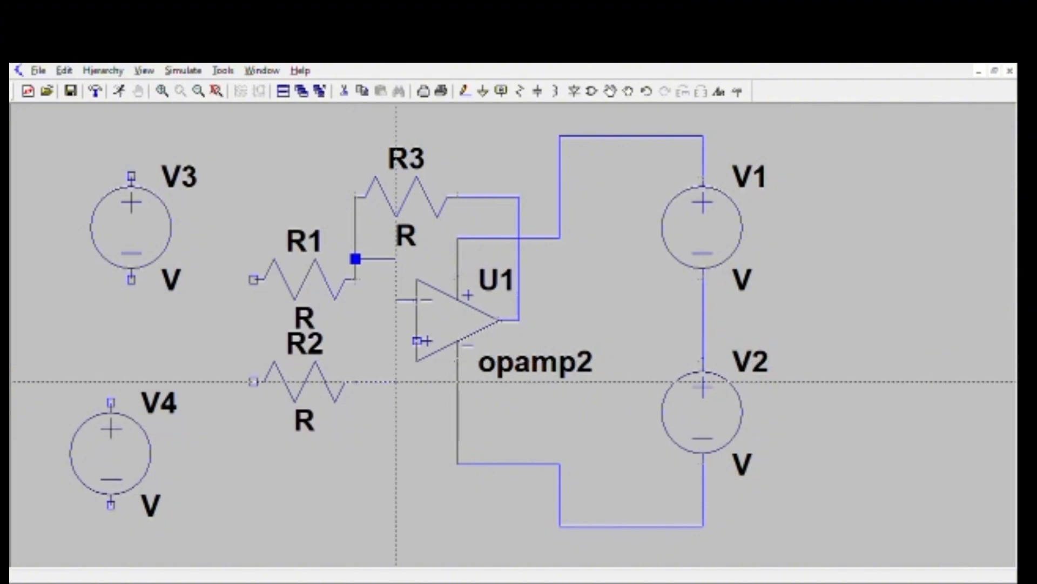
left_click(397, 299)
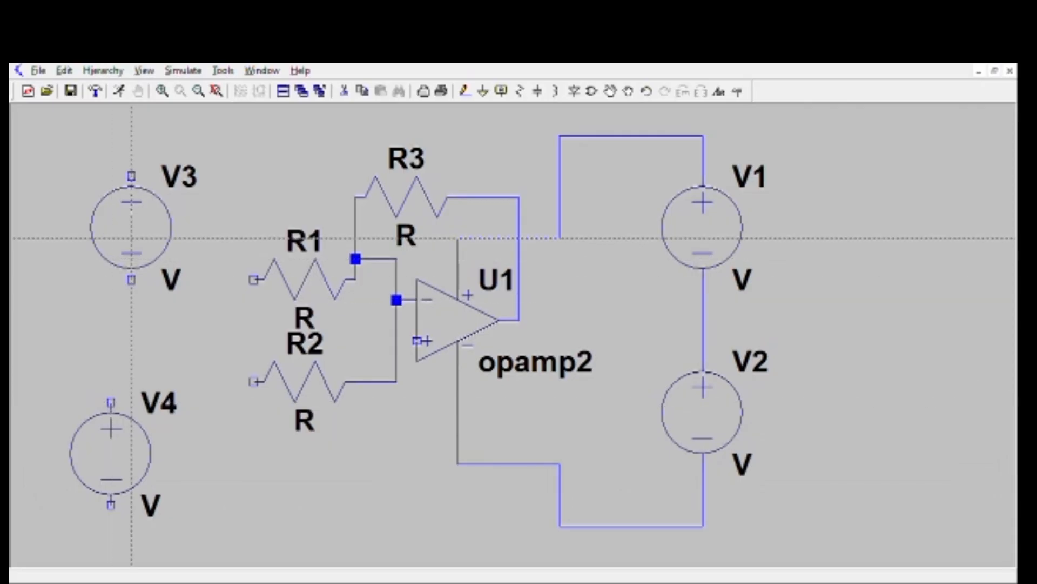
left_click(458, 238)
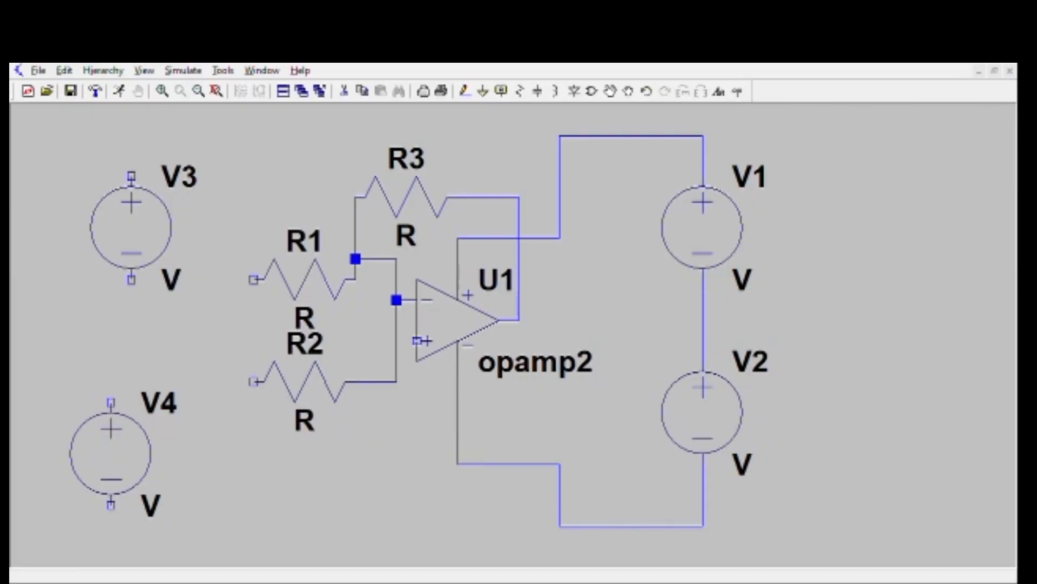
- Wire V3's positive terminal to the left end of R1, routing above the V3 label
left_click(152, 515)
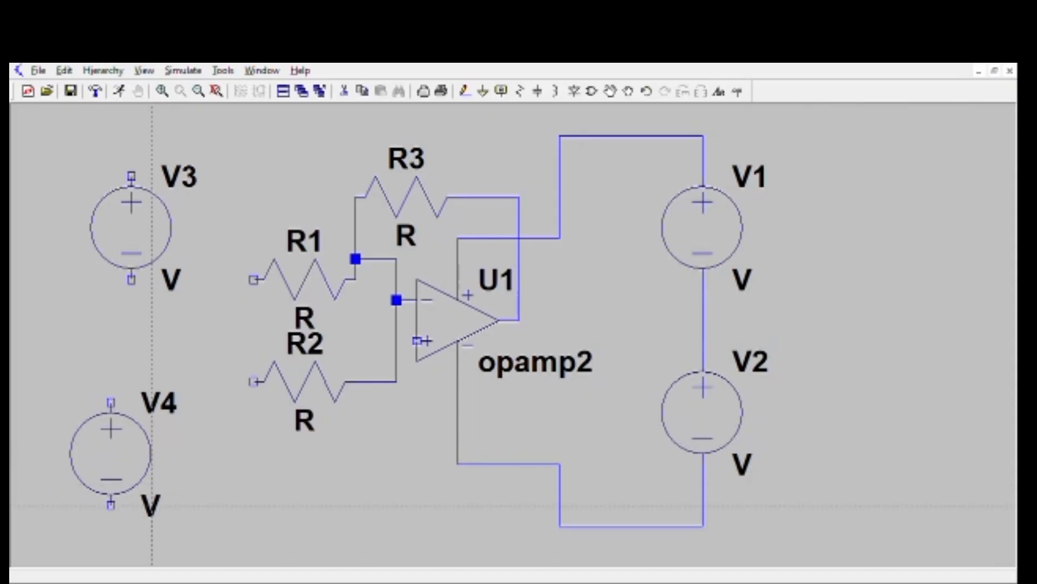
left_click(132, 176)
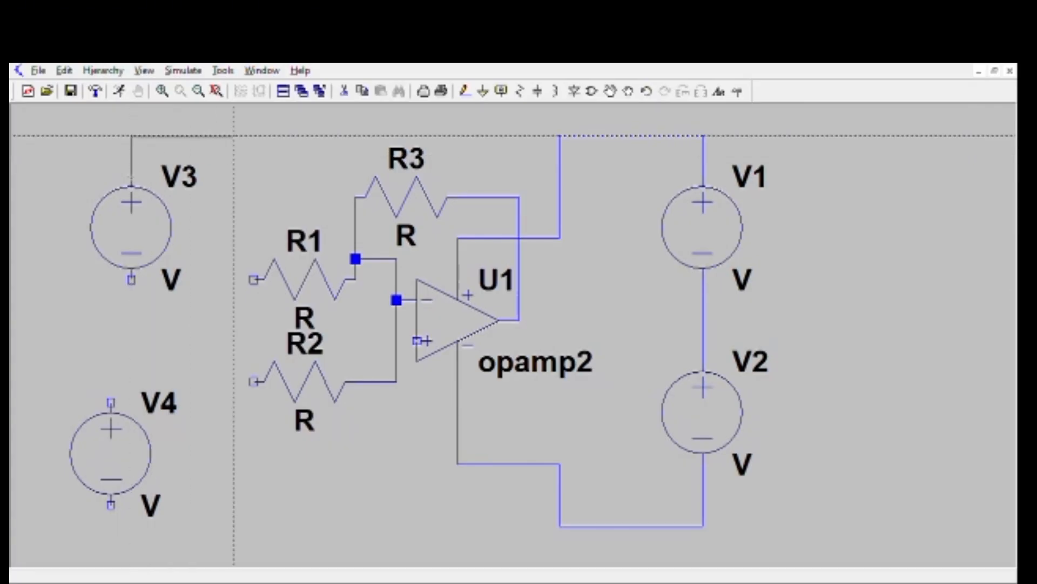
left_click(233, 135)
left_click(234, 279)
left_click(254, 280)
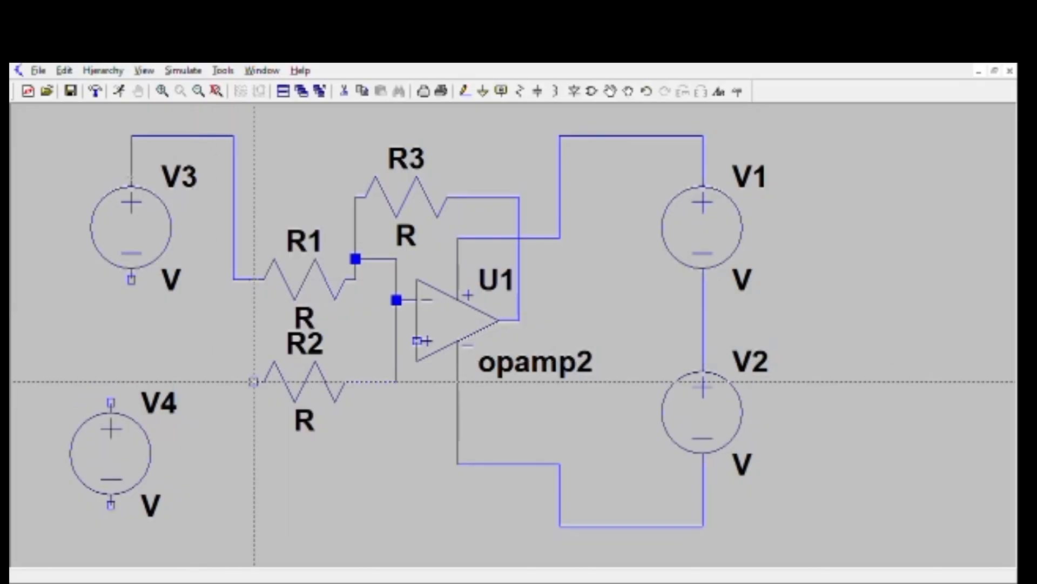
- Wire V4's positive terminal to the left end of R2
left_click(254, 382)
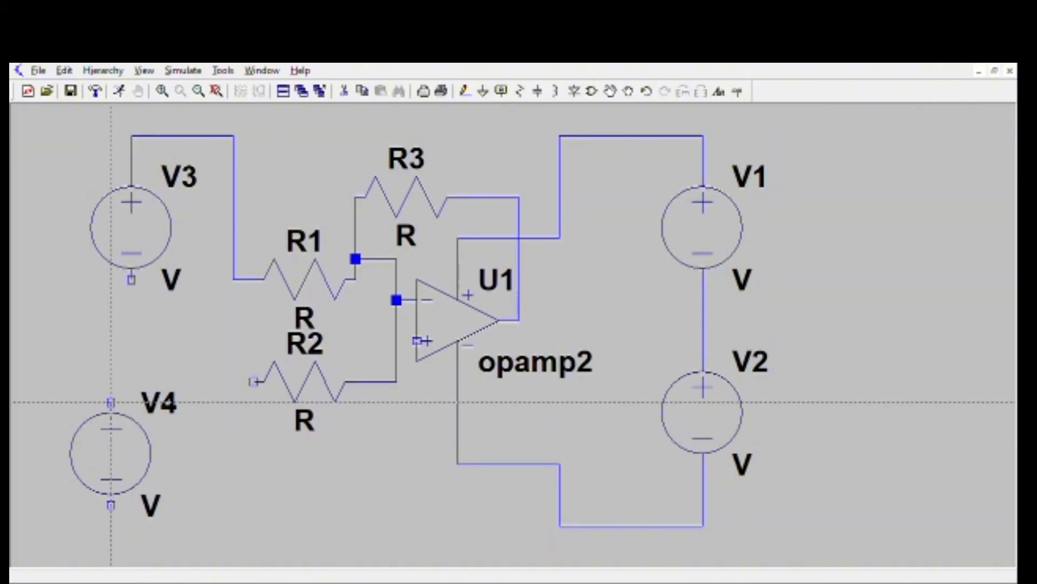
left_click(111, 402)
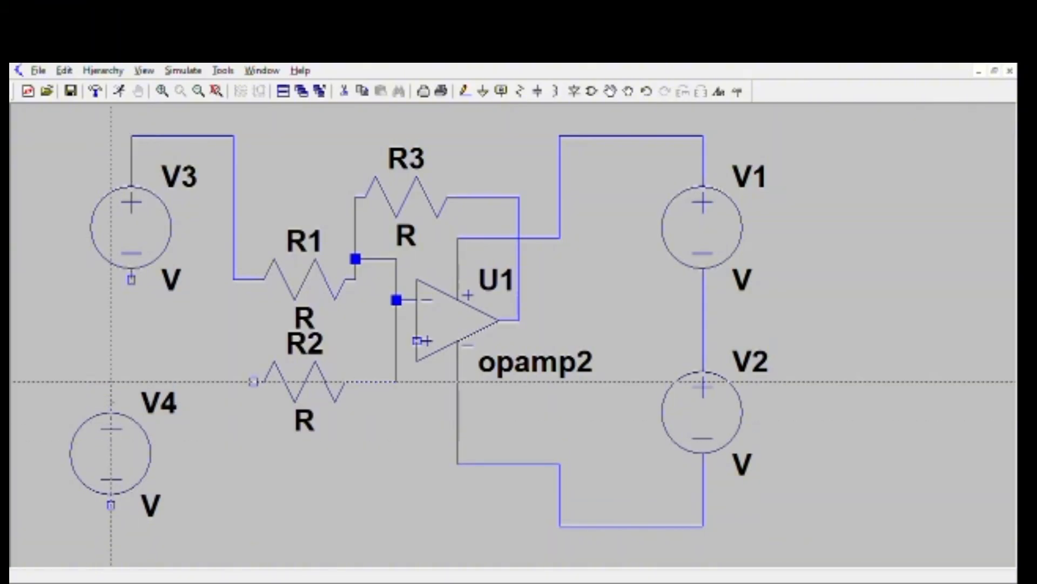
left_click(254, 381)
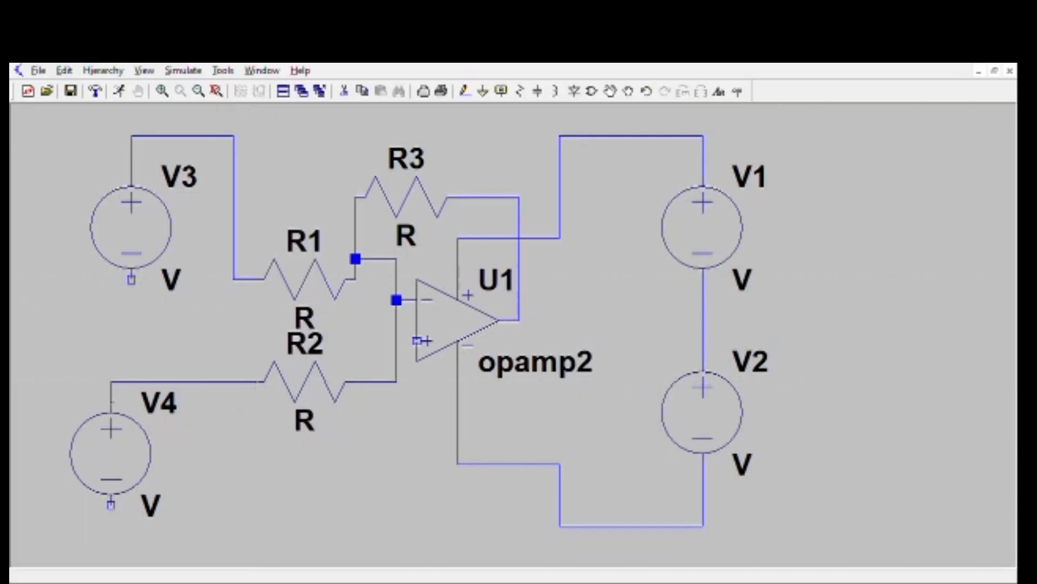
- Move V3 so it sits directly above V4, and shift its detached vertical wire segment above V3's positive terminal
key("F7")
left_click_drag(146, 249, 266, 327)
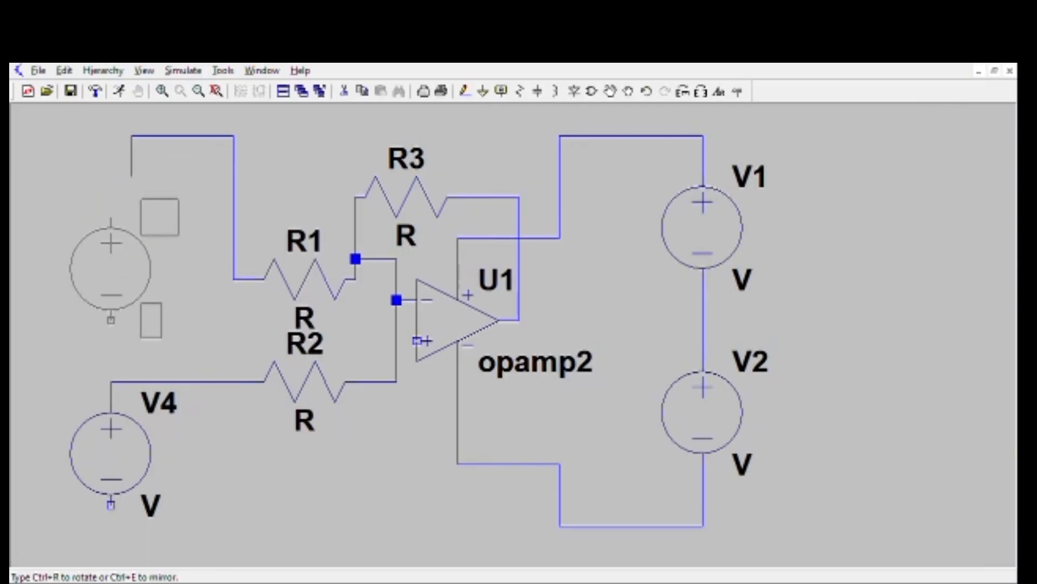
left_click(243, 394)
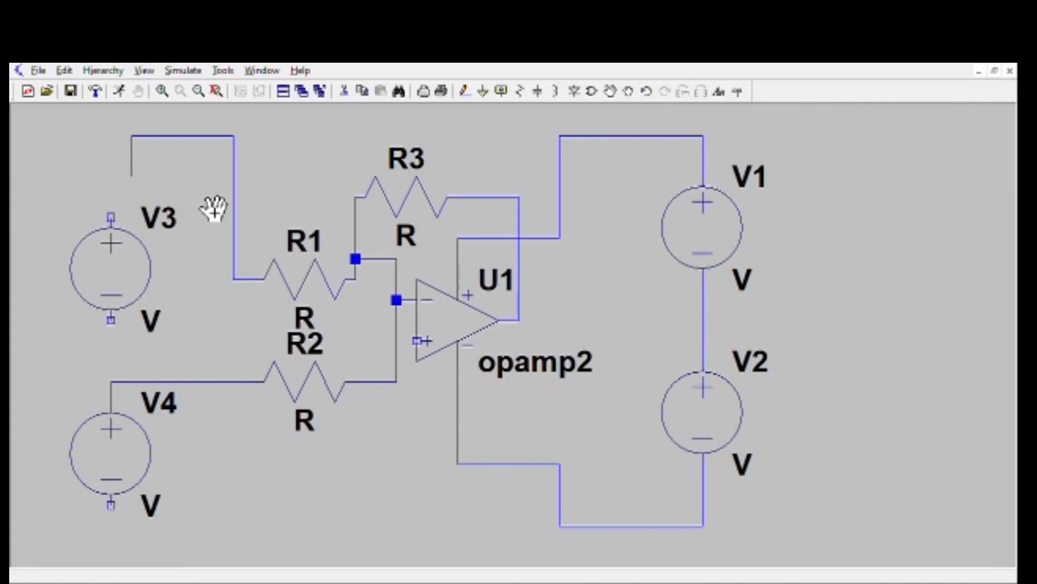
left_click_drag(206, 214, 219, 251)
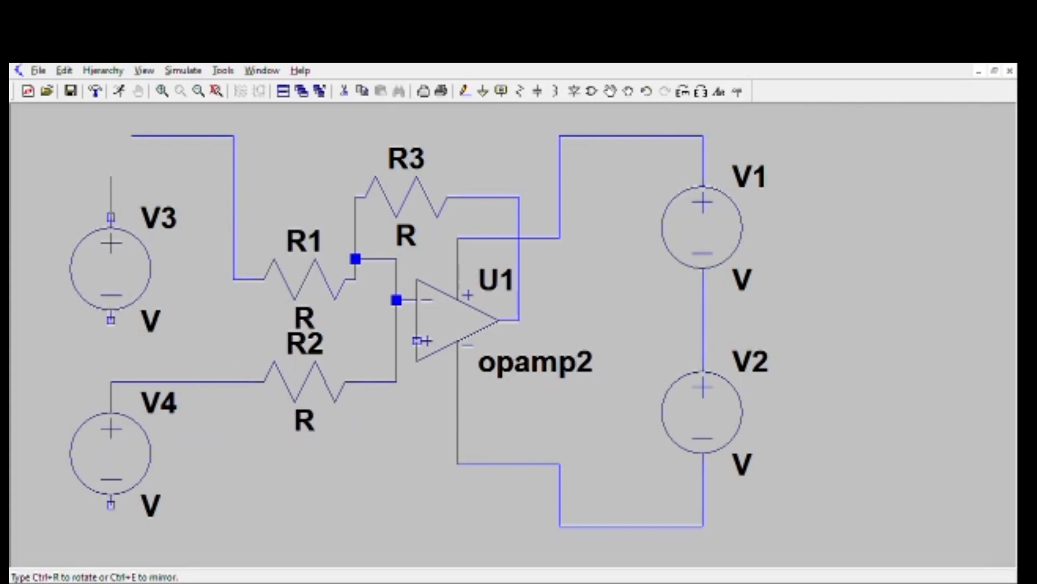
left_click(187, 326)
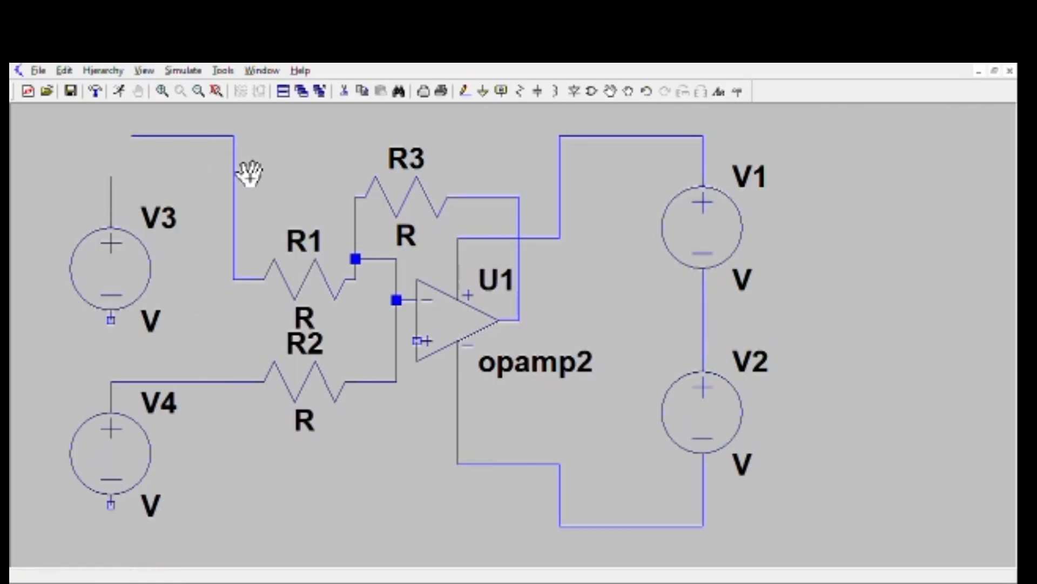
- Delete the leftover wire segments between V3 and R1
key("Escape")
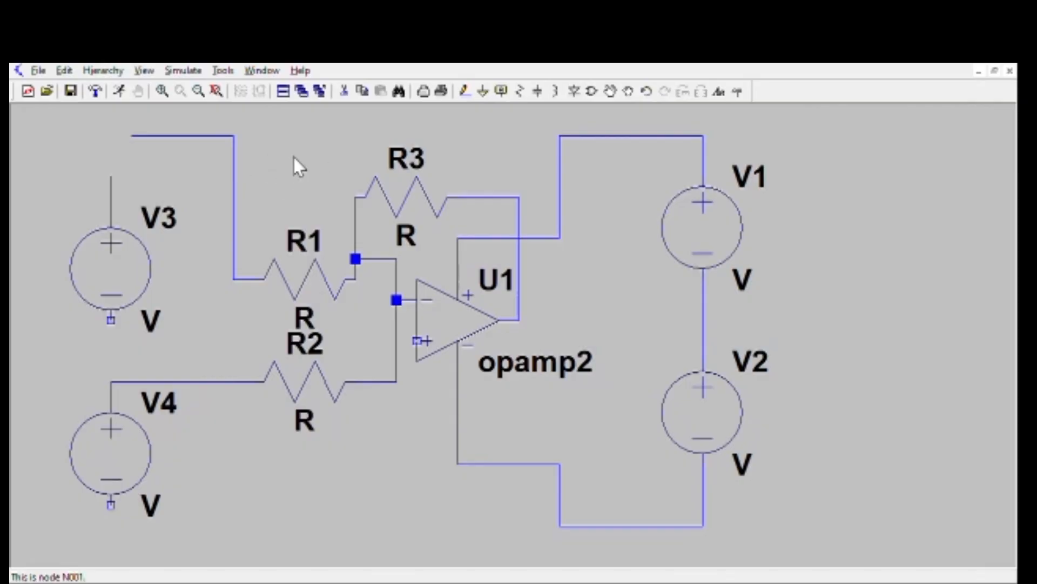
left_click(340, 196)
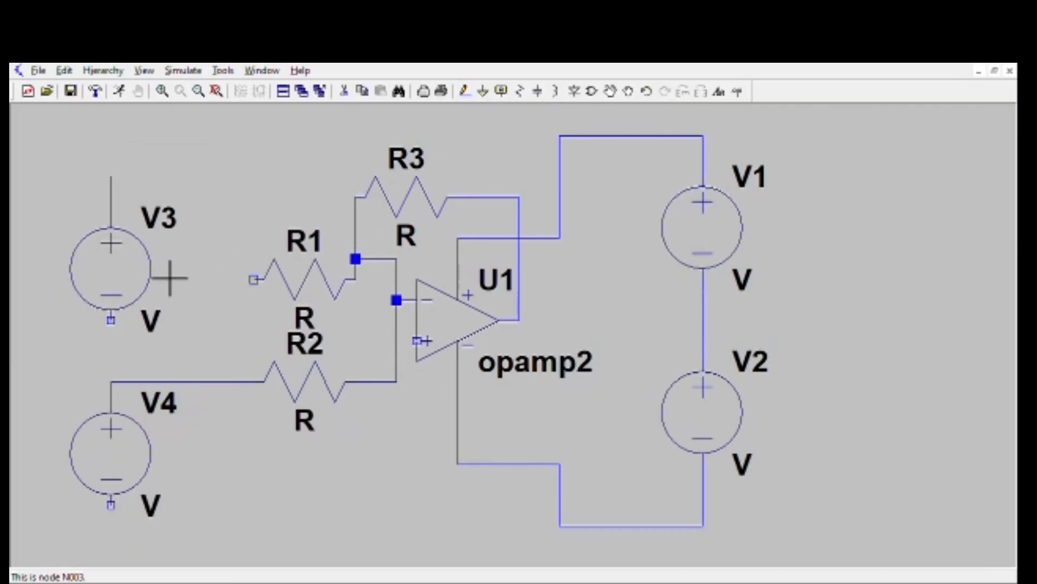
left_click(199, 292)
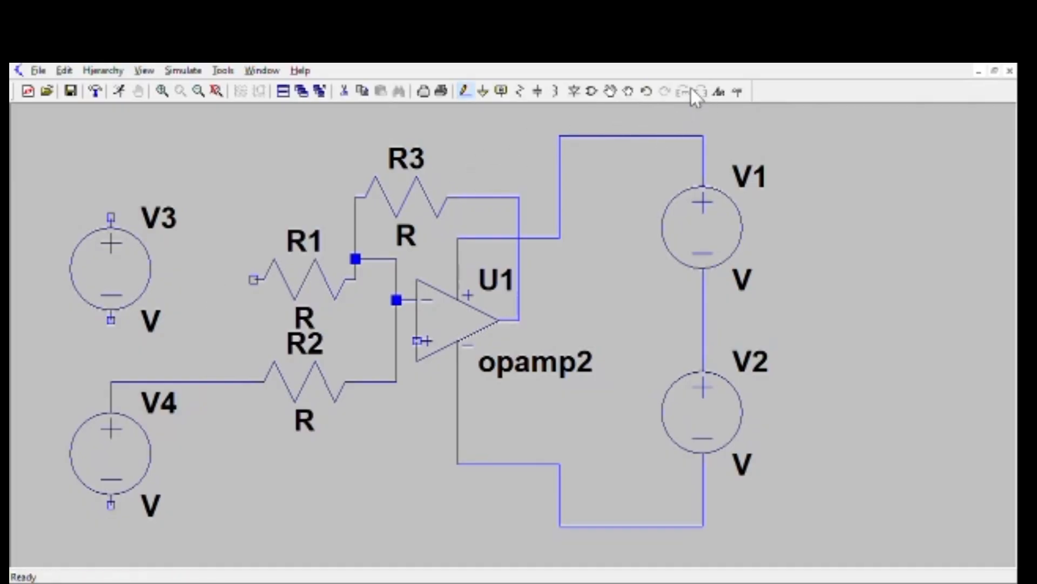
- Wire the left end of R1 to V3's positive terminal, routing up and over the V3 label
left_click(253, 280)
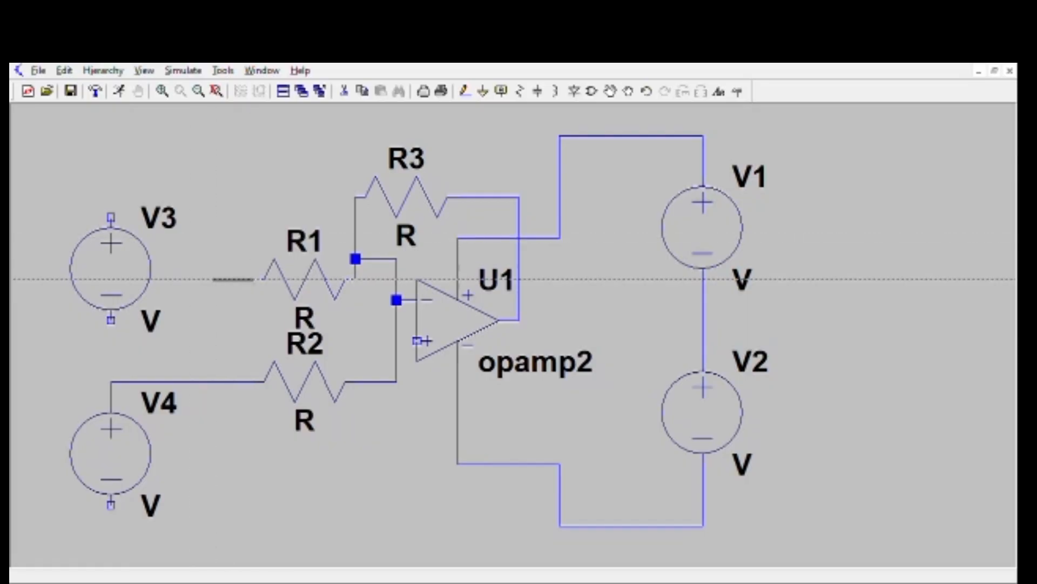
left_click(193, 280)
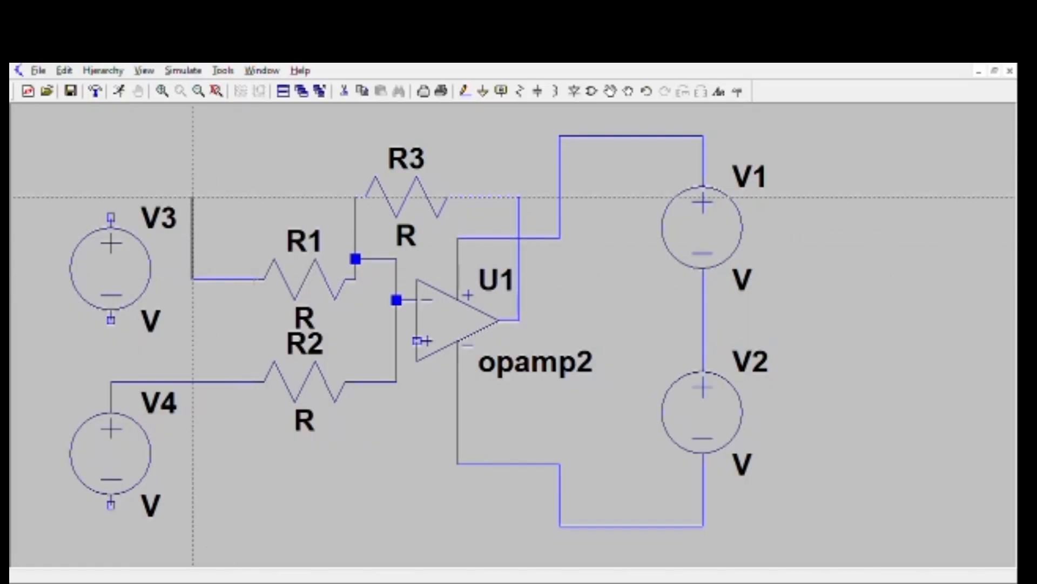
left_click(192, 198)
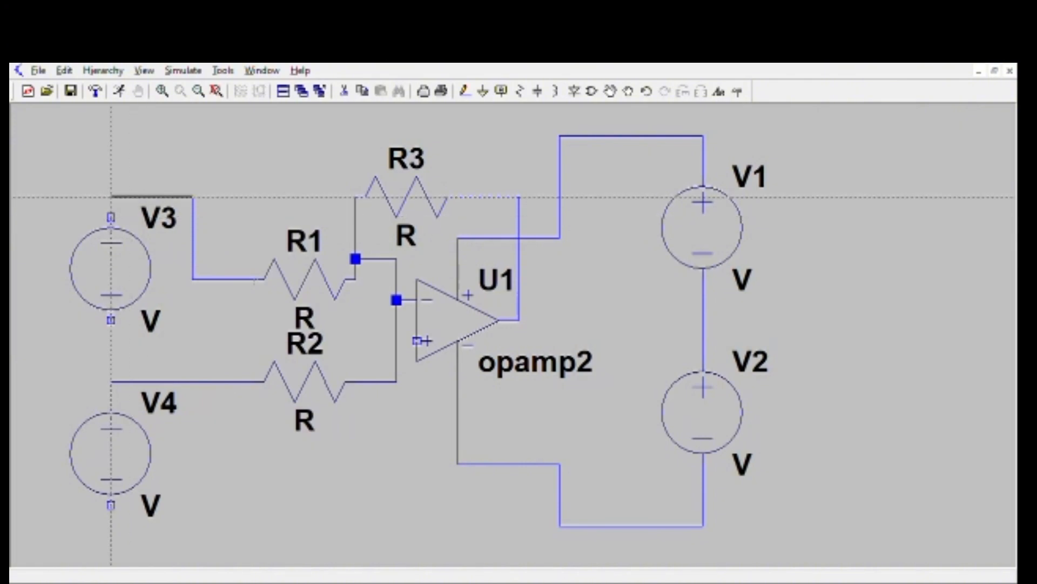
left_click(111, 218)
left_click(111, 217)
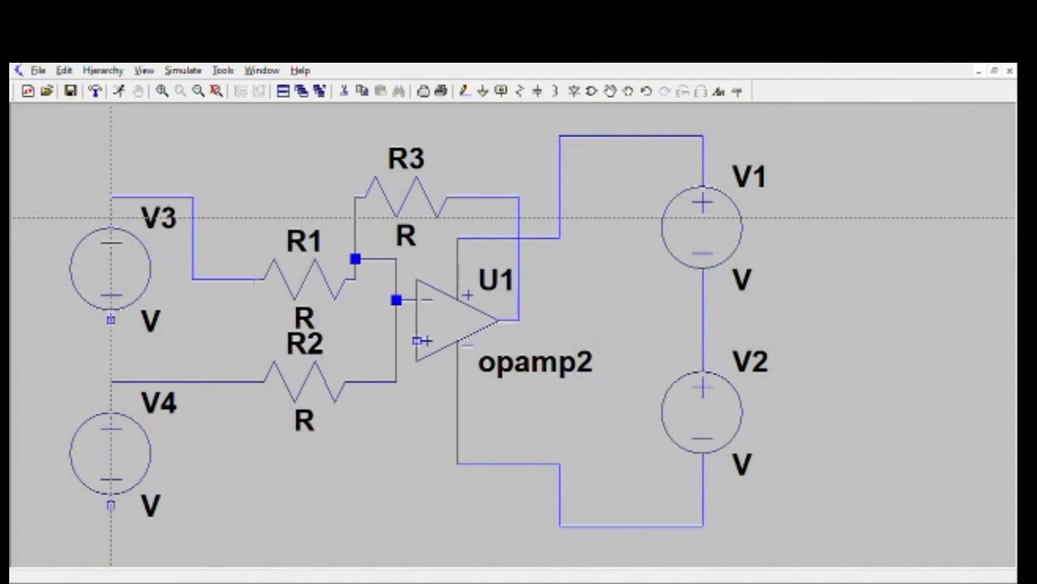
left_click(396, 258)
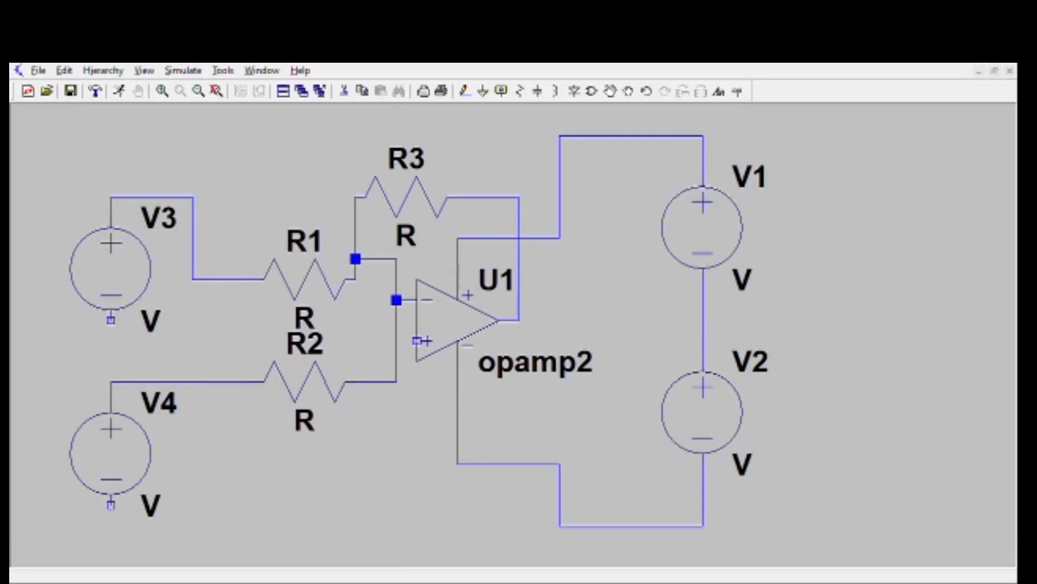
left_click(133, 504)
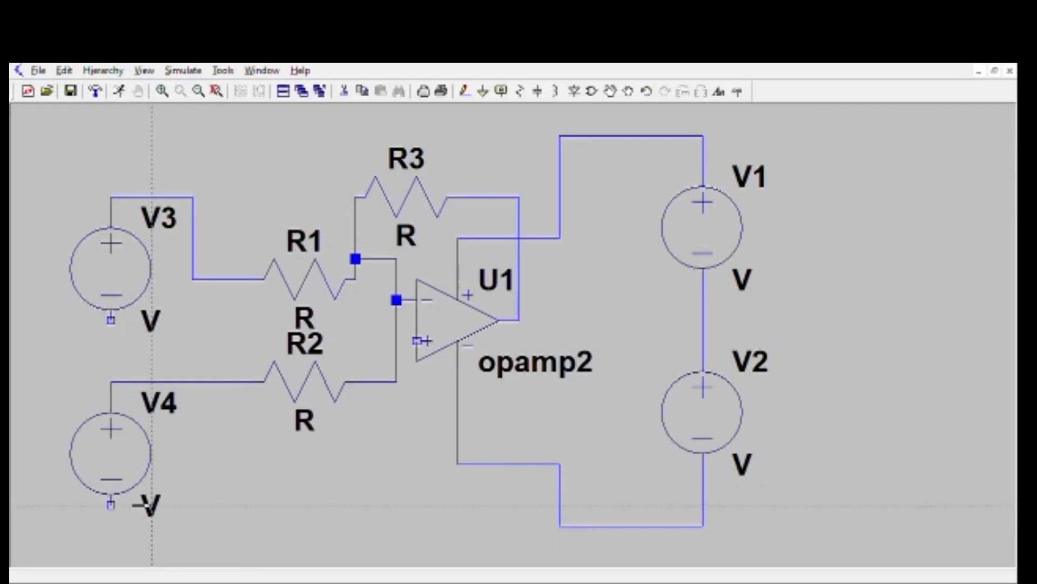
right_click(132, 504)
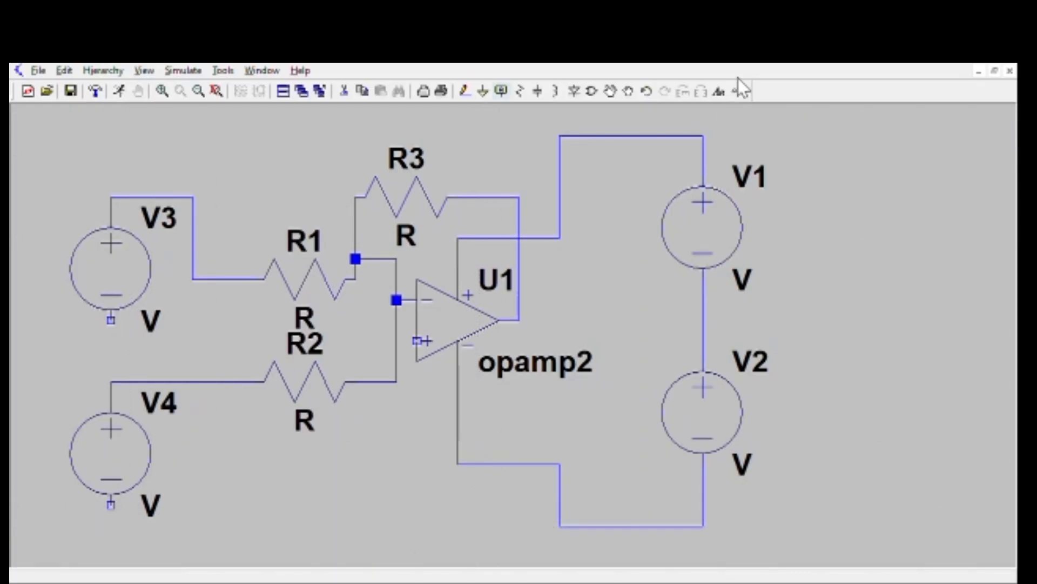
- Place four ground symbols: below the op-amp's non-inverting input, under V3, under V4, and beside the wire between V1 and V2
key("g")
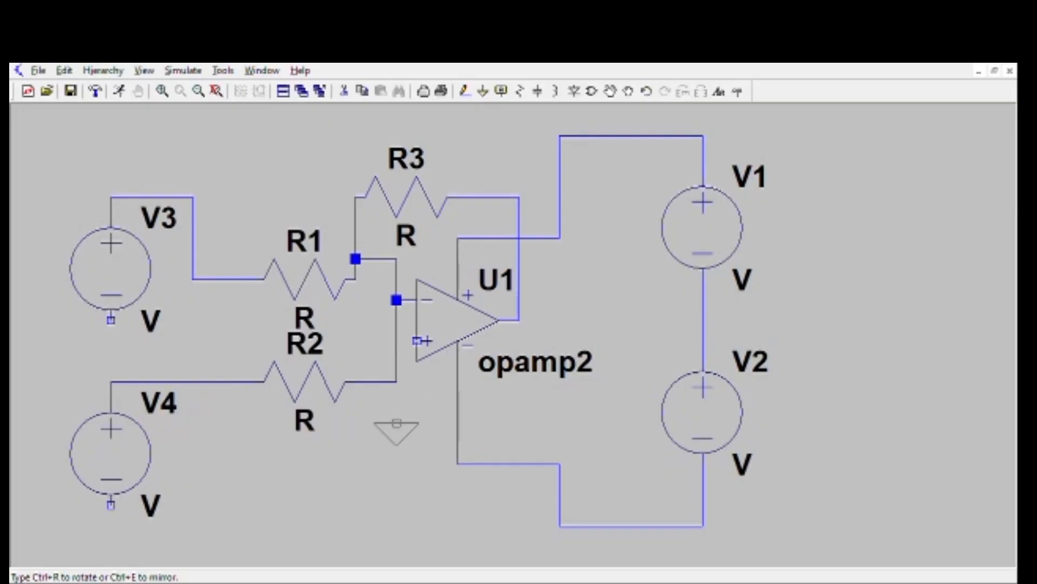
left_click(417, 403)
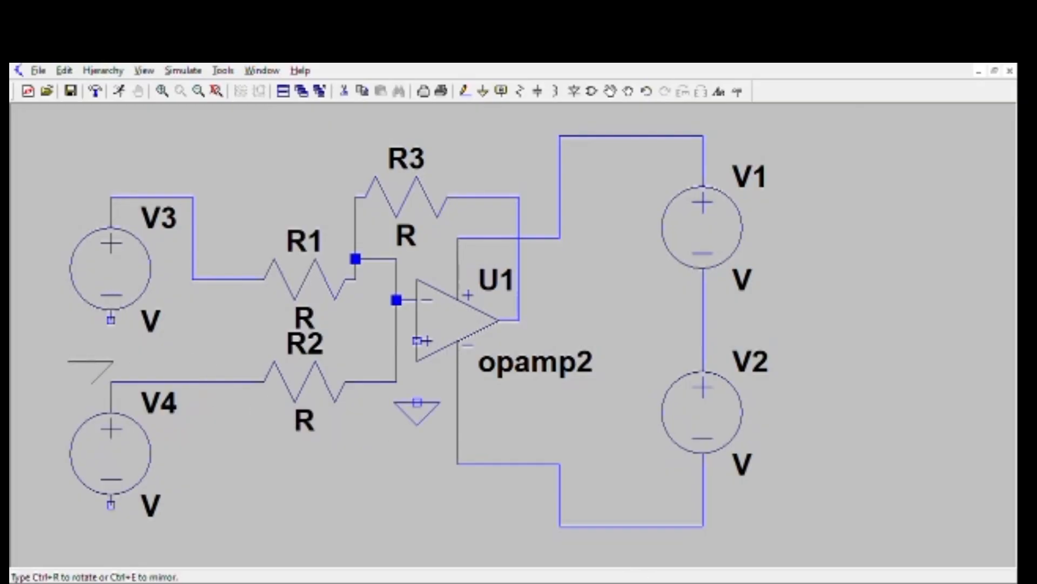
left_click(111, 340)
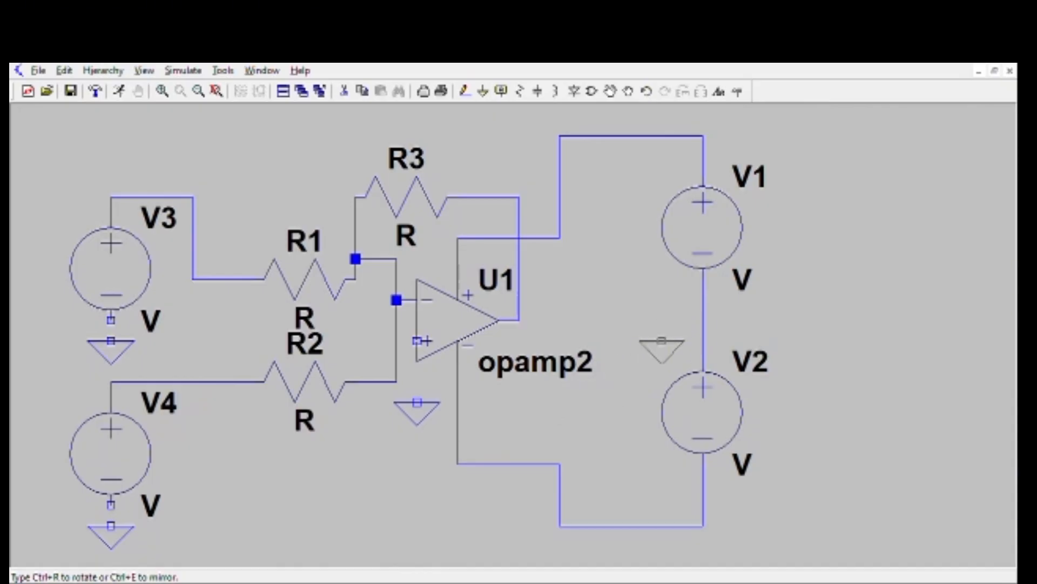
left_click(662, 341)
key("Escape")
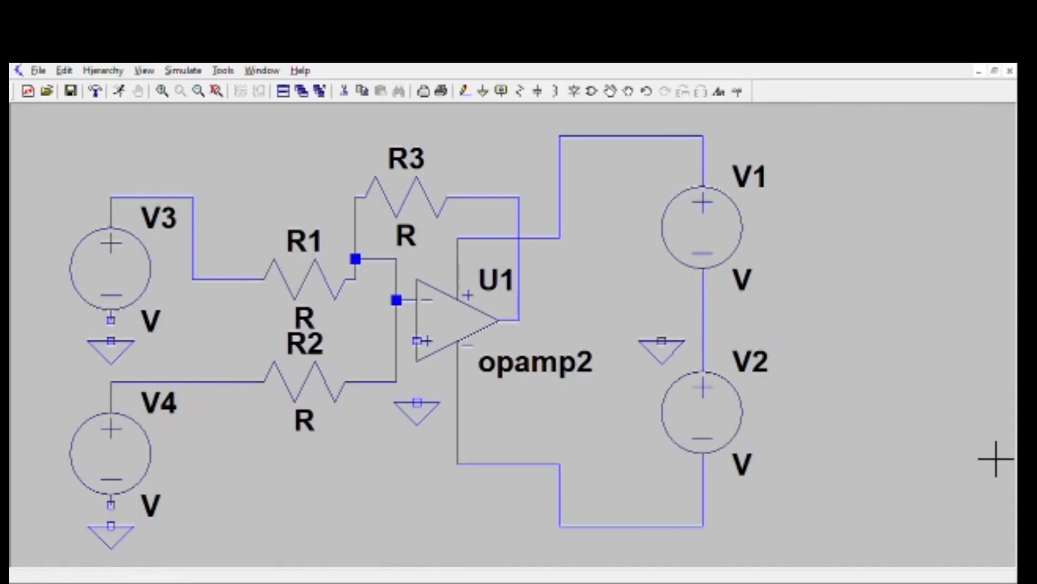
- Place an extra ground symbol between the op-amp and V1, and delete it again
key("g")
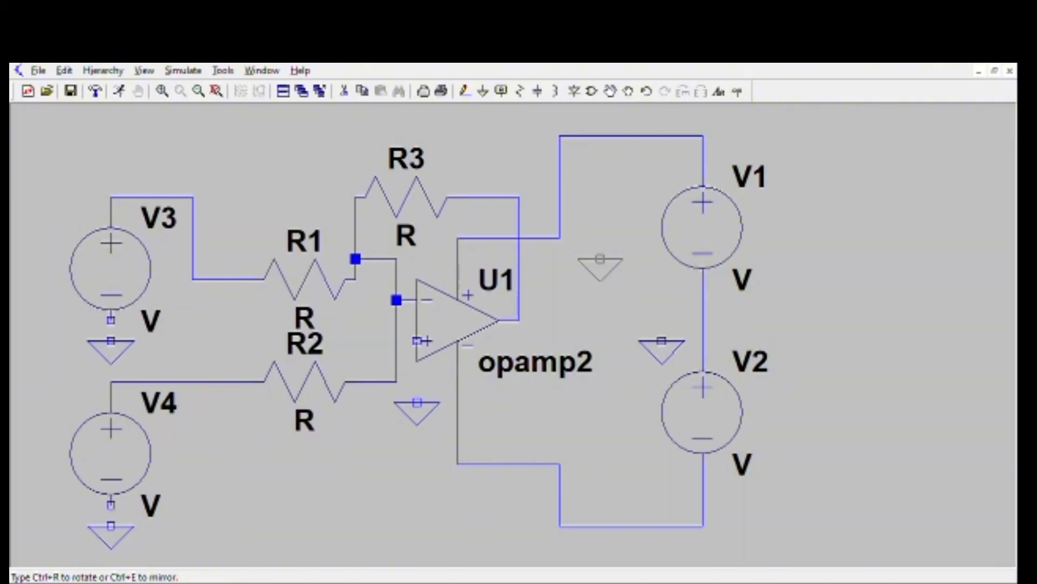
key("Escape")
key("g")
left_click(600, 260)
key("Escape")
key("Delete")
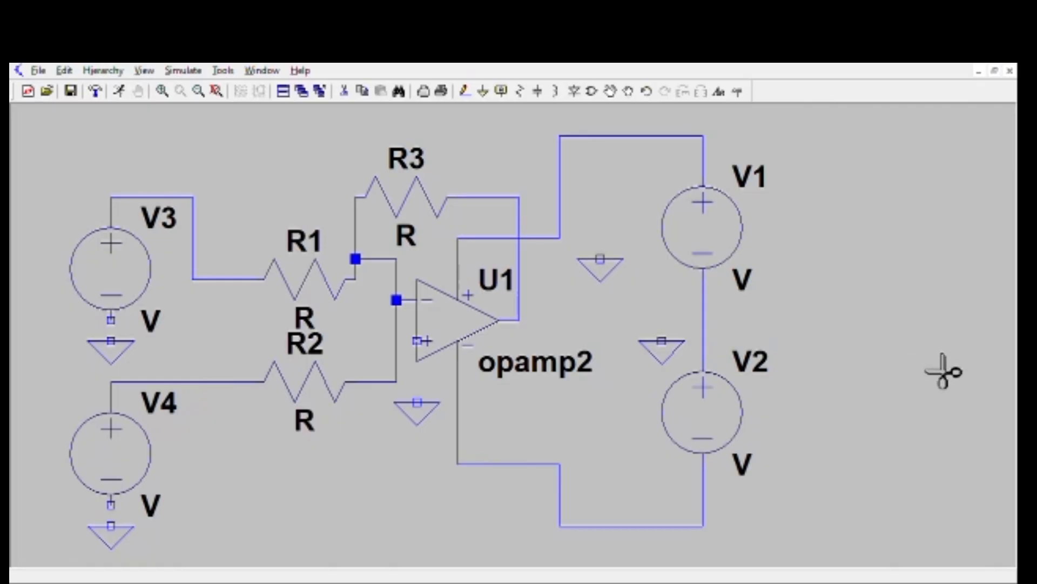
left_click(604, 268)
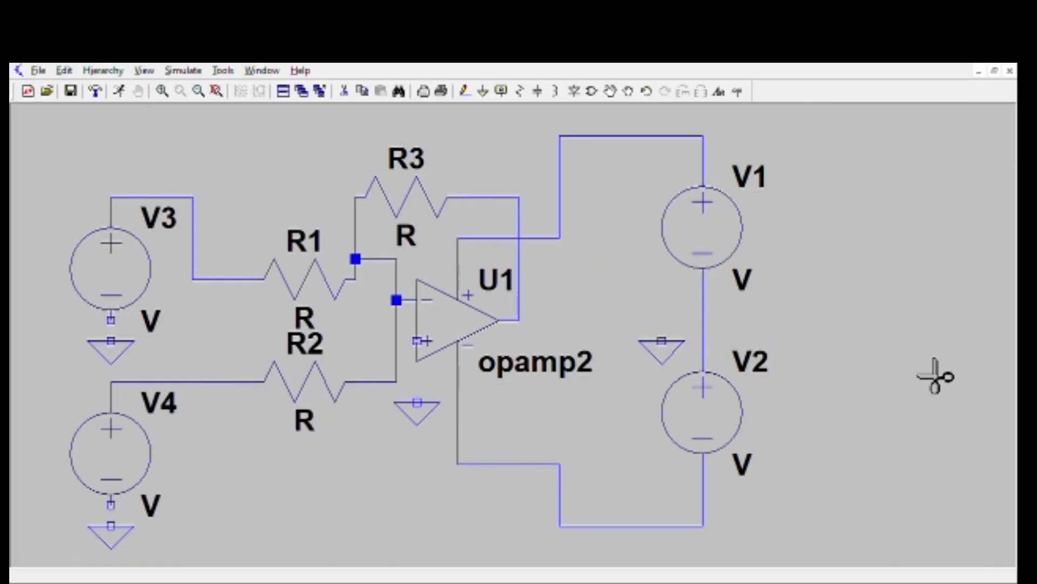
- Wire the op-amp's non-inverting input down to the ground symbol below it
key("F3")
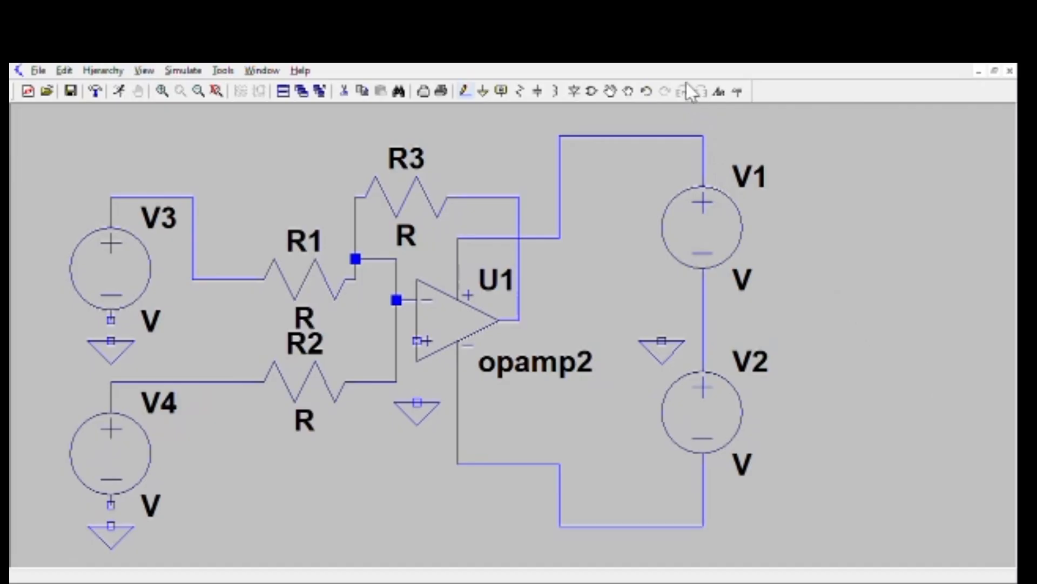
left_click(416, 341)
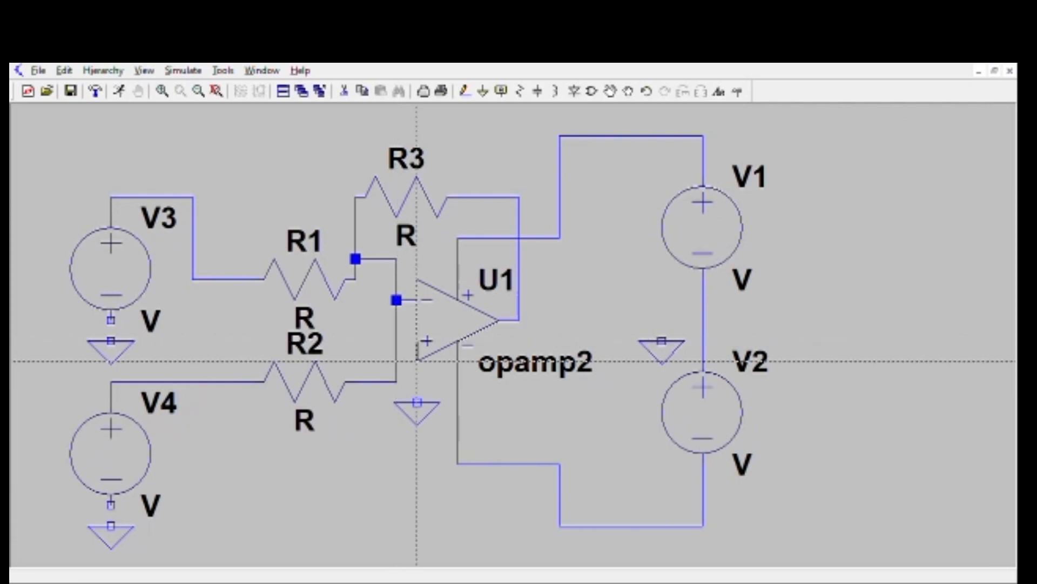
left_click(417, 402)
key("Escape")
- Wire the negative terminals of V3 and V4 to the ground symbols beneath them
key("F3")
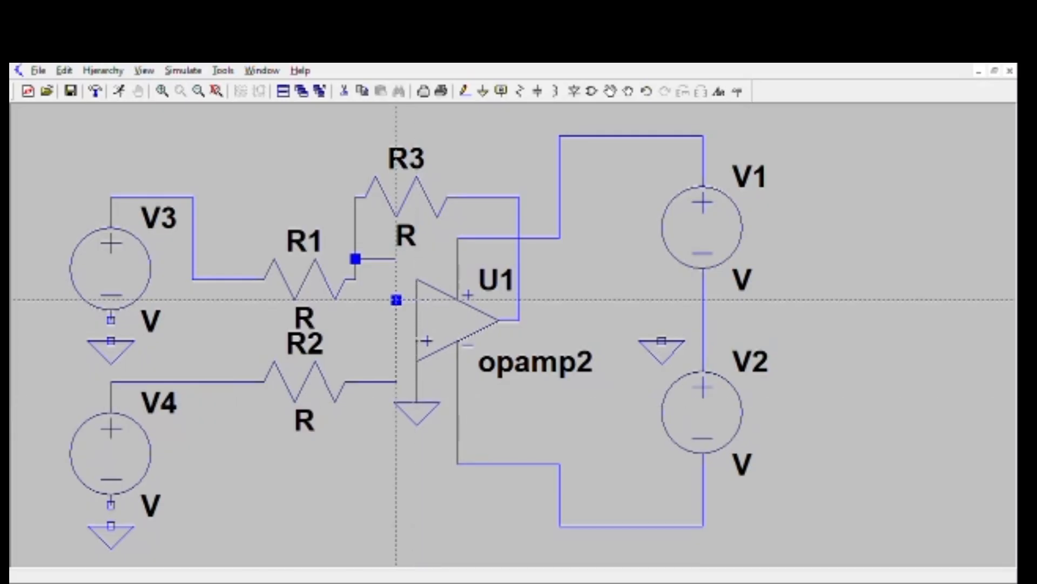
left_click(111, 320)
left_click(111, 341)
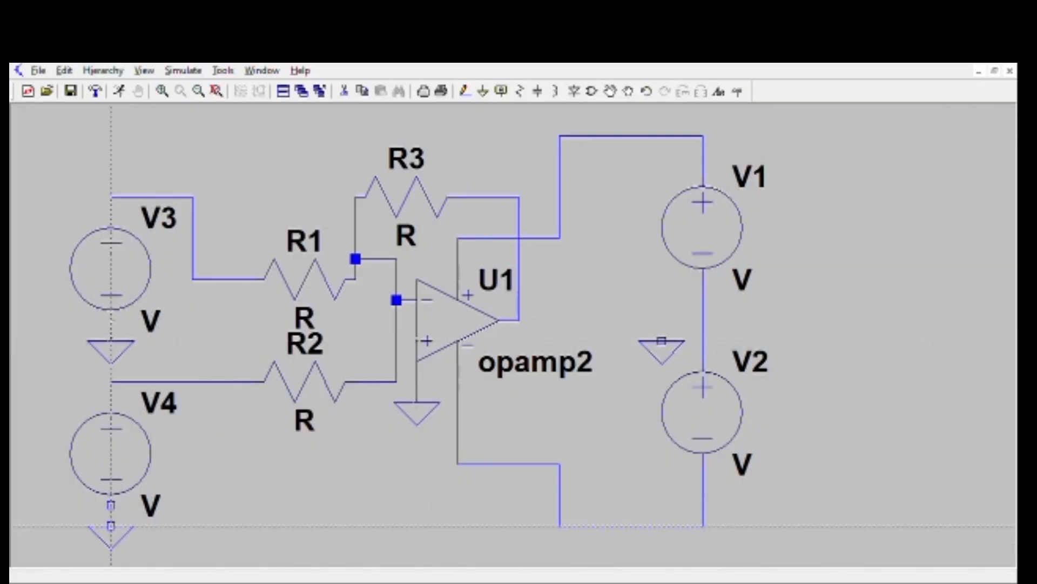
left_click(111, 525)
left_click(110, 505)
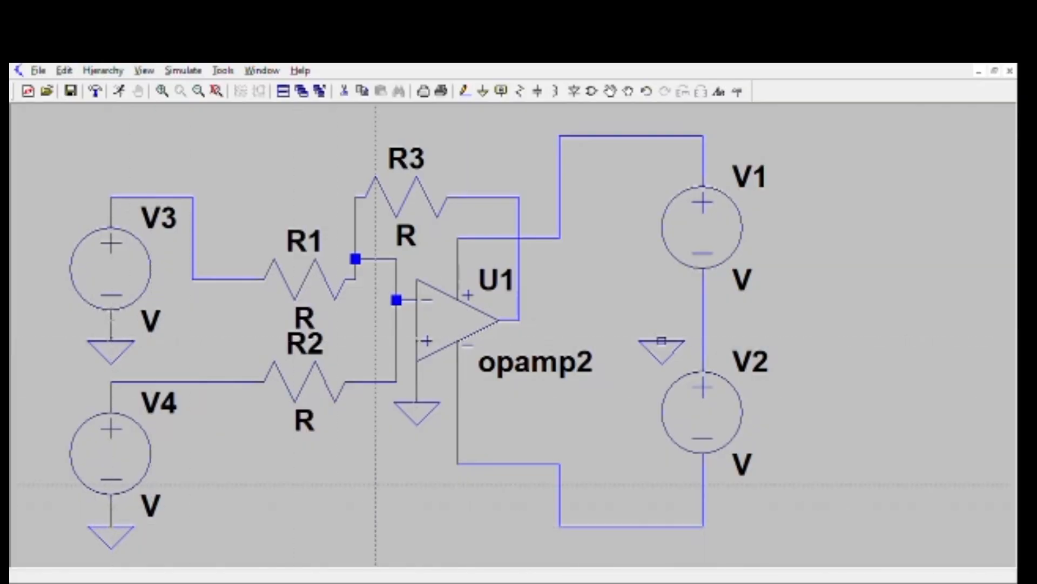
- Wire the midpoint between V1 and V2 to the ground symbol beside it
left_click(703, 300)
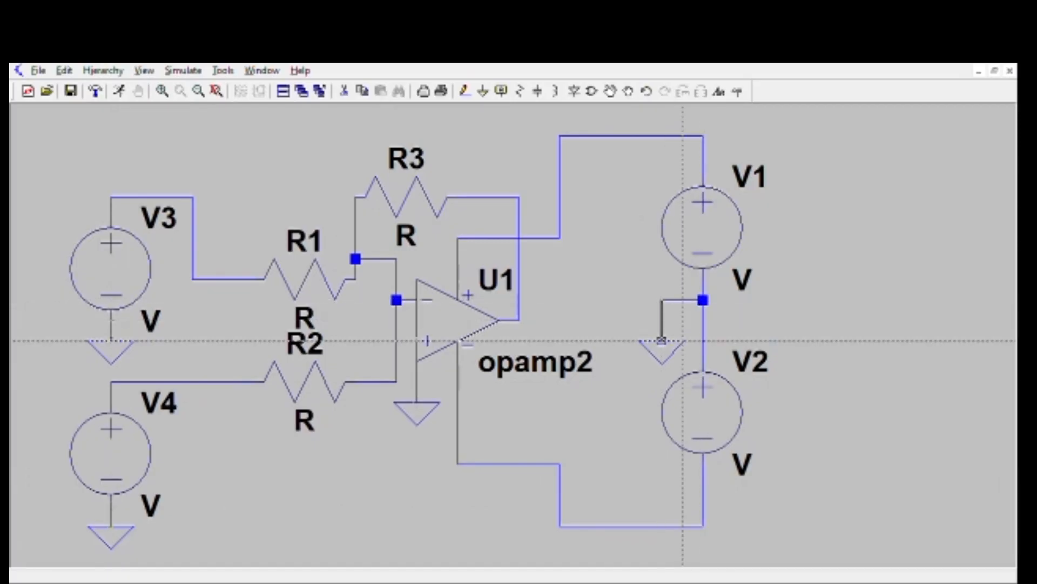
left_click(661, 341)
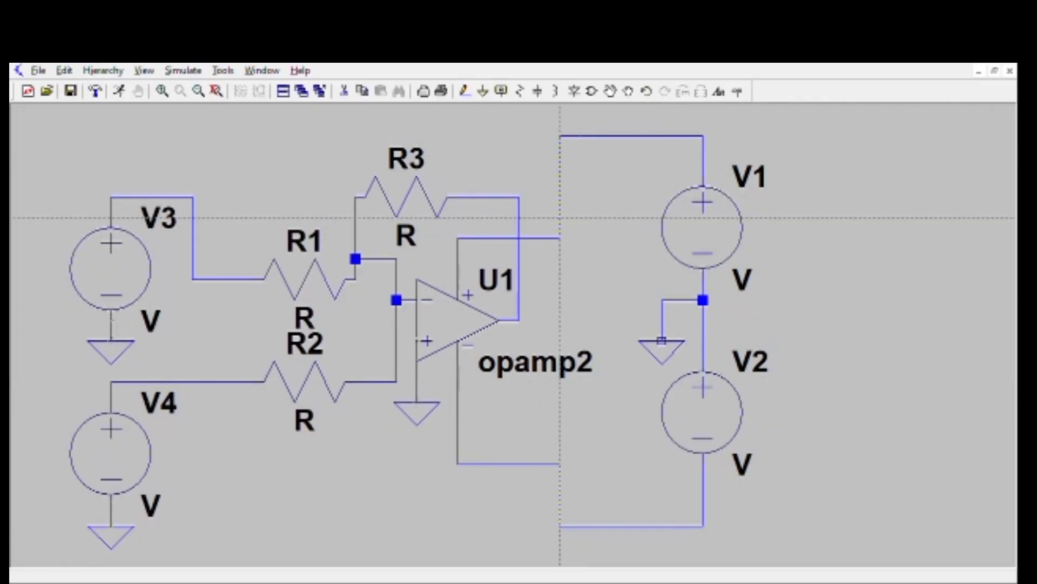
left_click(560, 238)
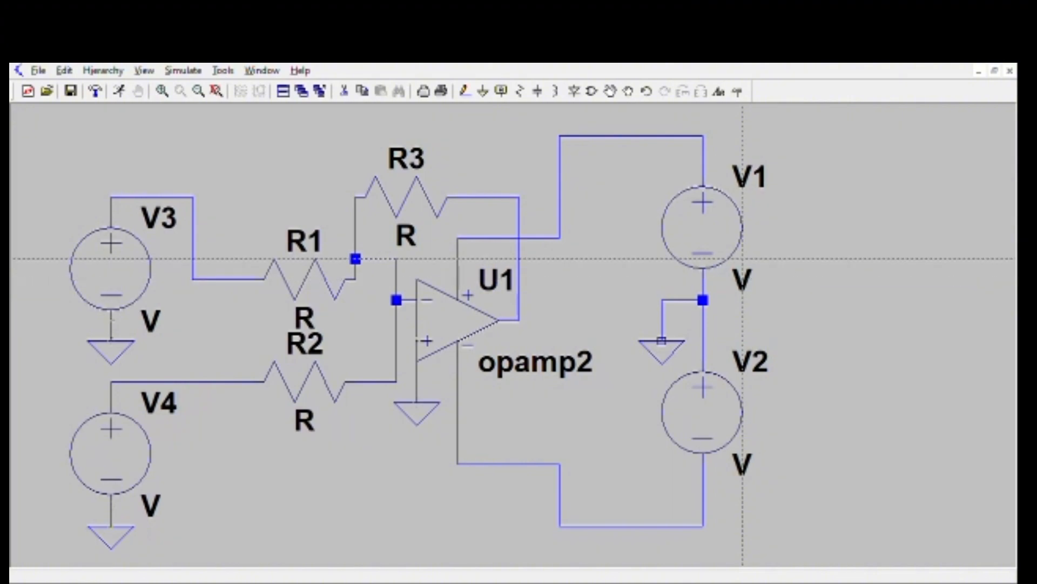
key("Escape")
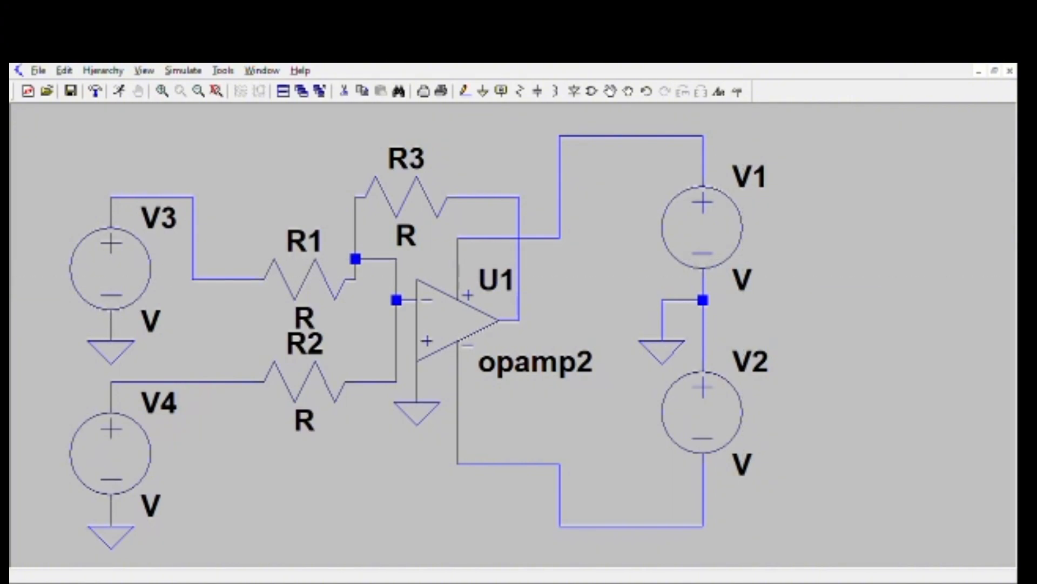
- Set the values of the supply sources V1 and V2 to 15
right_click(742, 280)
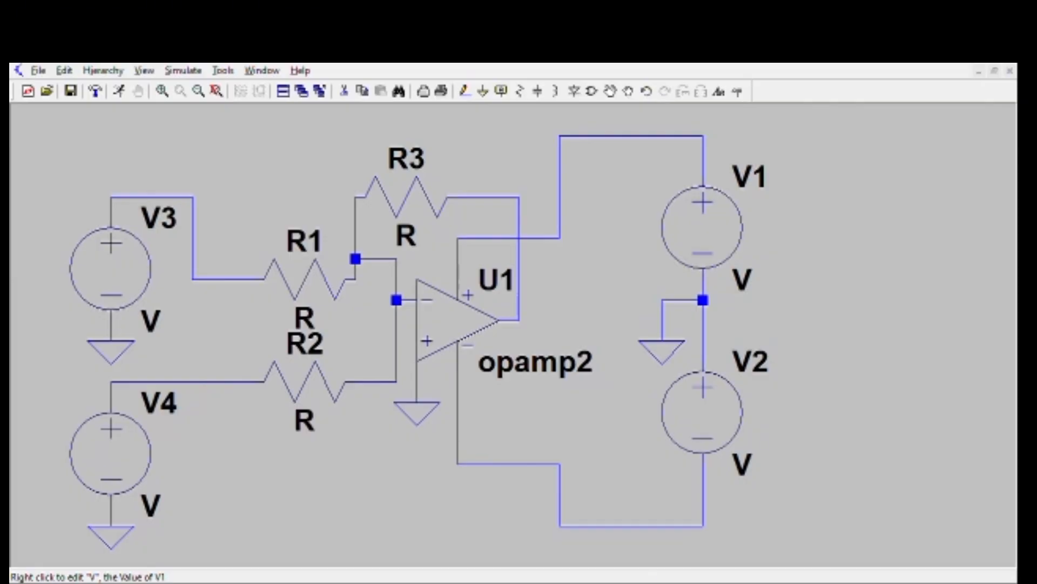
type("15")
key("Return")
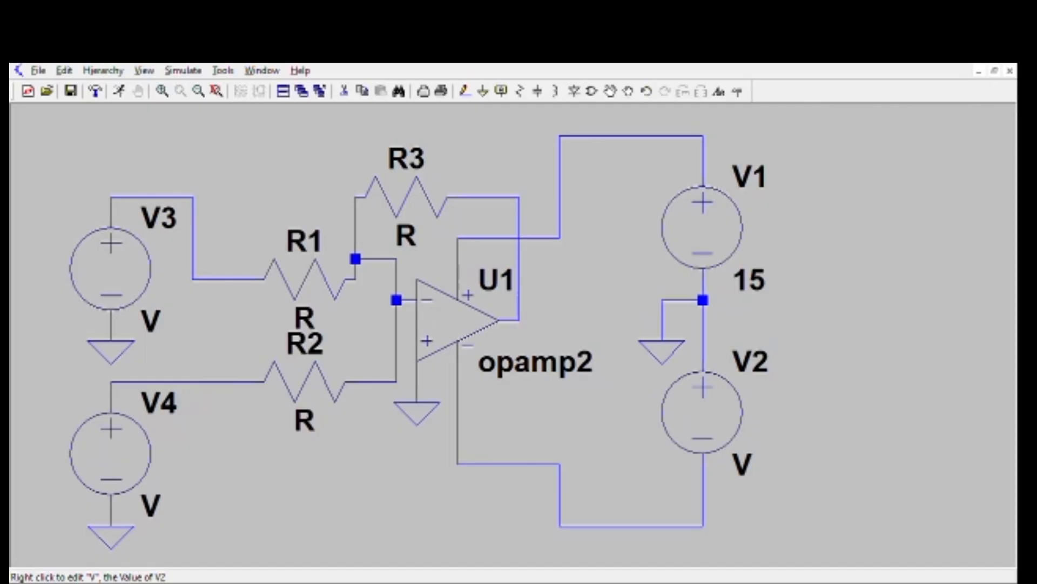
right_click(742, 464)
type("15")
key("Return")
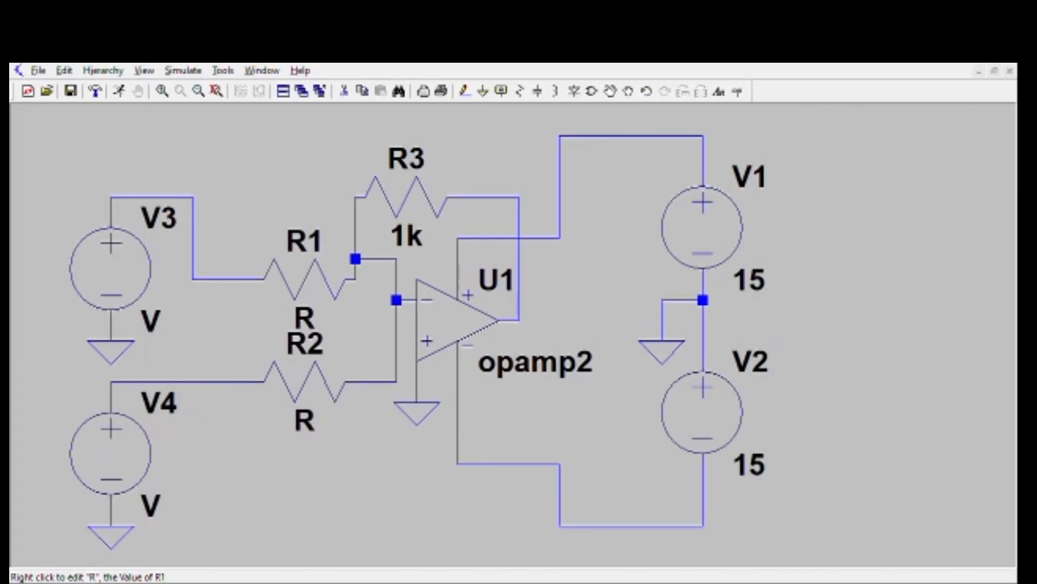
- Set the values of resistors R1 and R2 to 1k
type("1k")
key("Return")
type("1k")
key("Return")
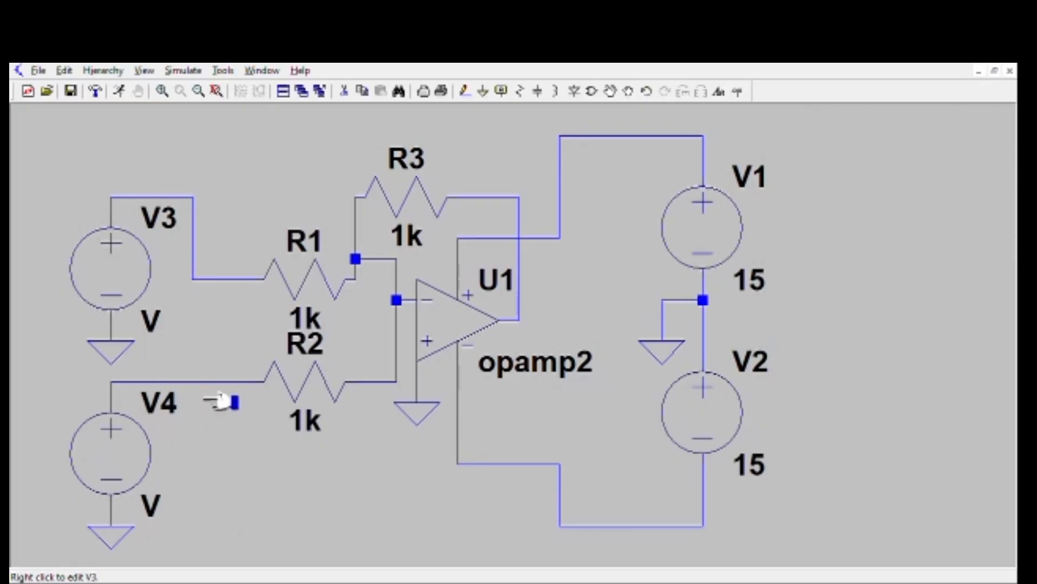
- Configure V3 and V4 as sine sources with offset 0, amplitude 1 and frequency 1k
right_click(176, 335)
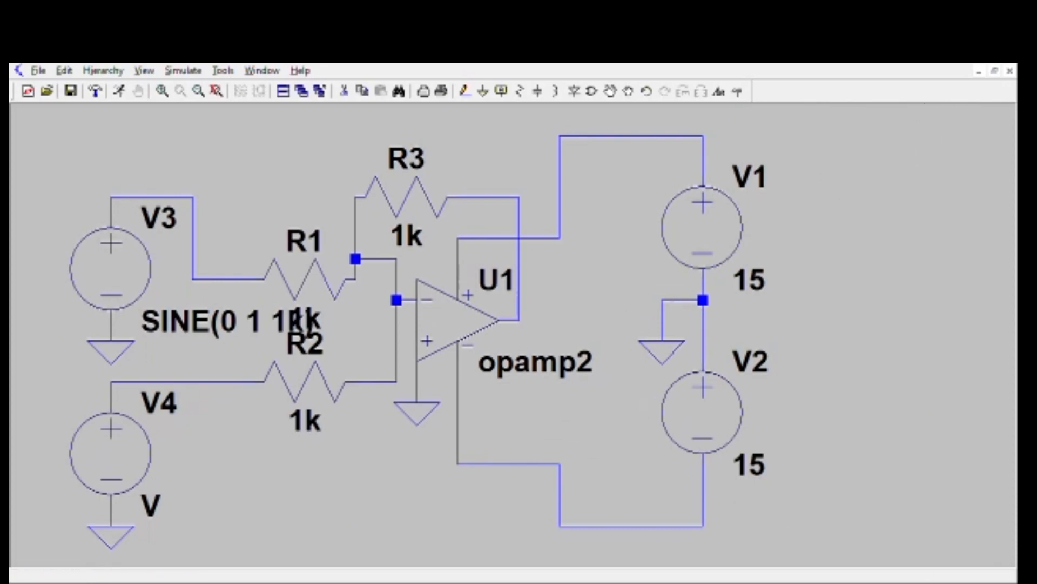
right_click(110, 454)
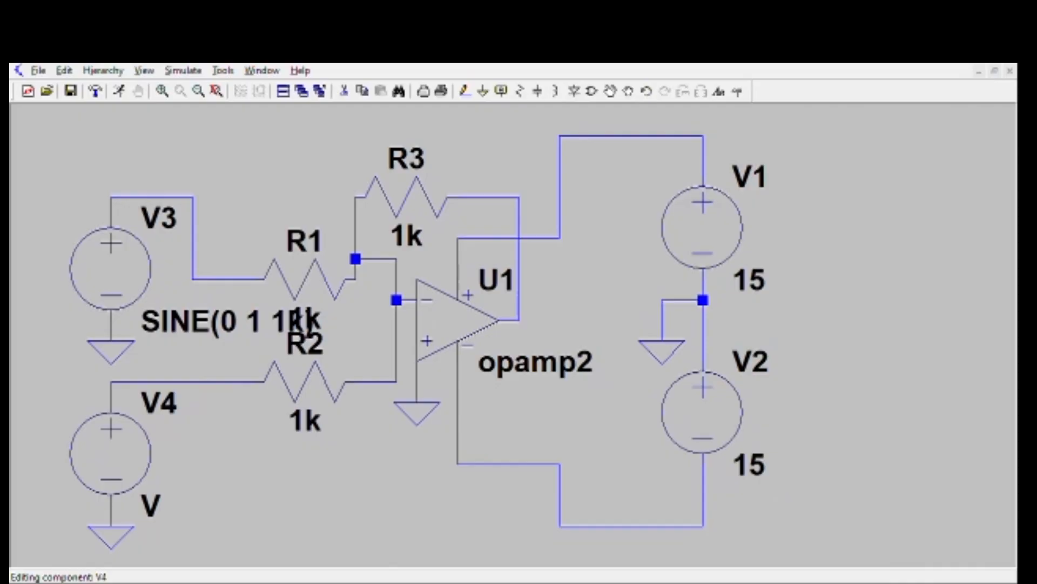
key("Return")
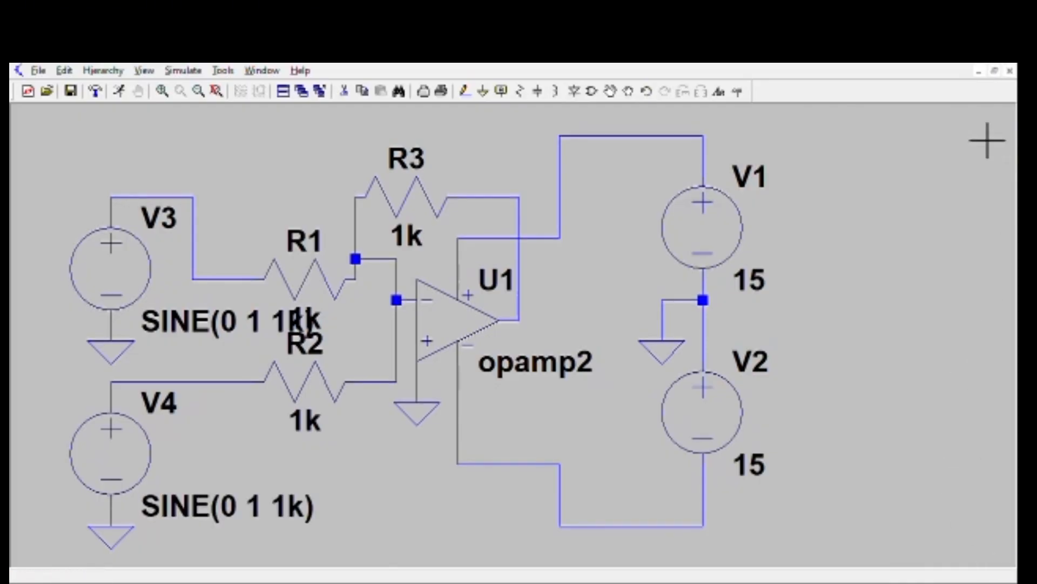
- Move V3's SINE(0 1 1k) text clear of R1's value to the free area above V3
key("F7")
left_click(227, 321)
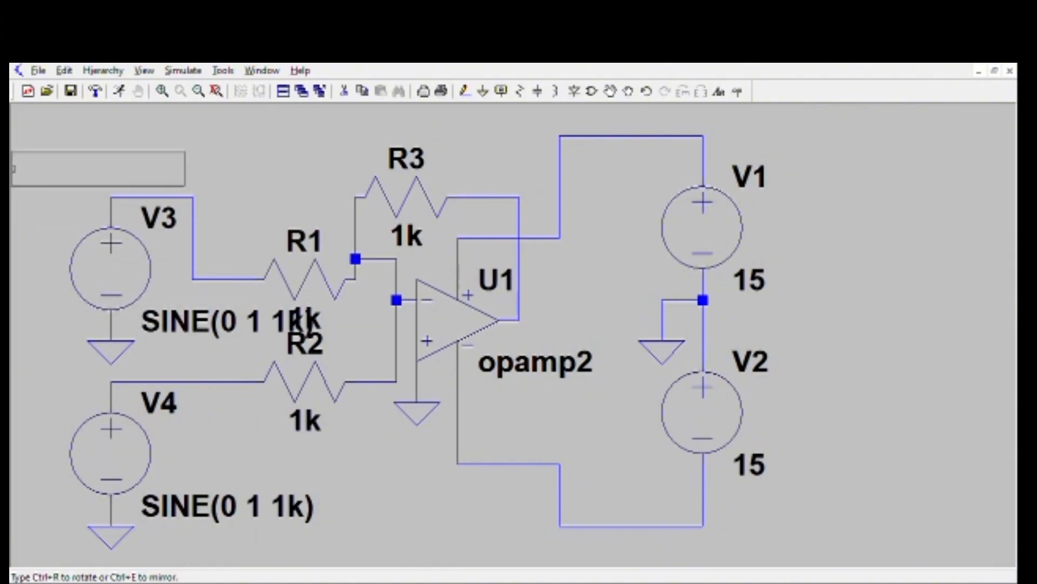
left_click(30, 167)
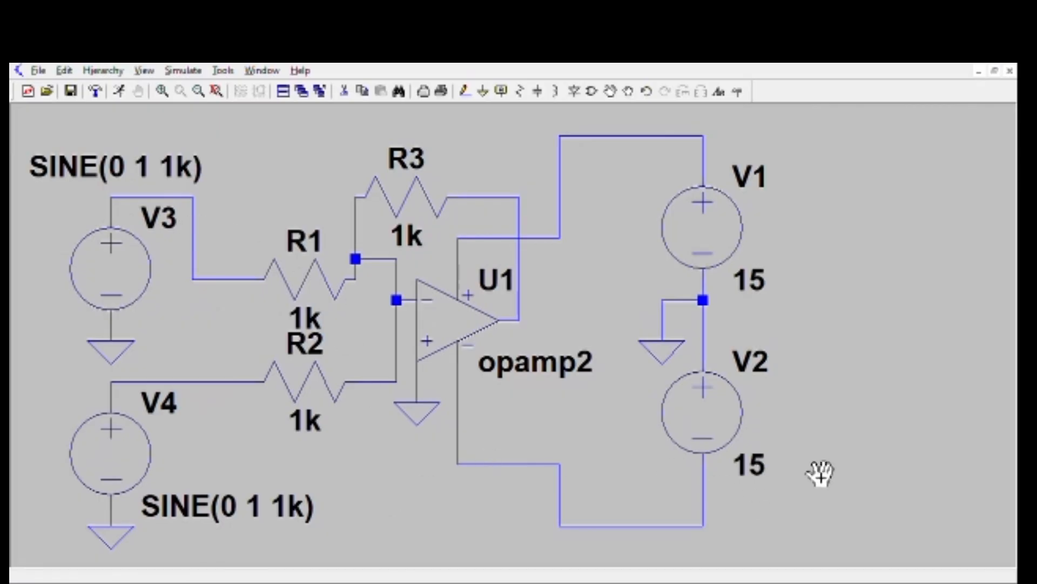
- Set U1's value to lm741 and place a Vout net label beside the op-amp's output
right_click(453, 320)
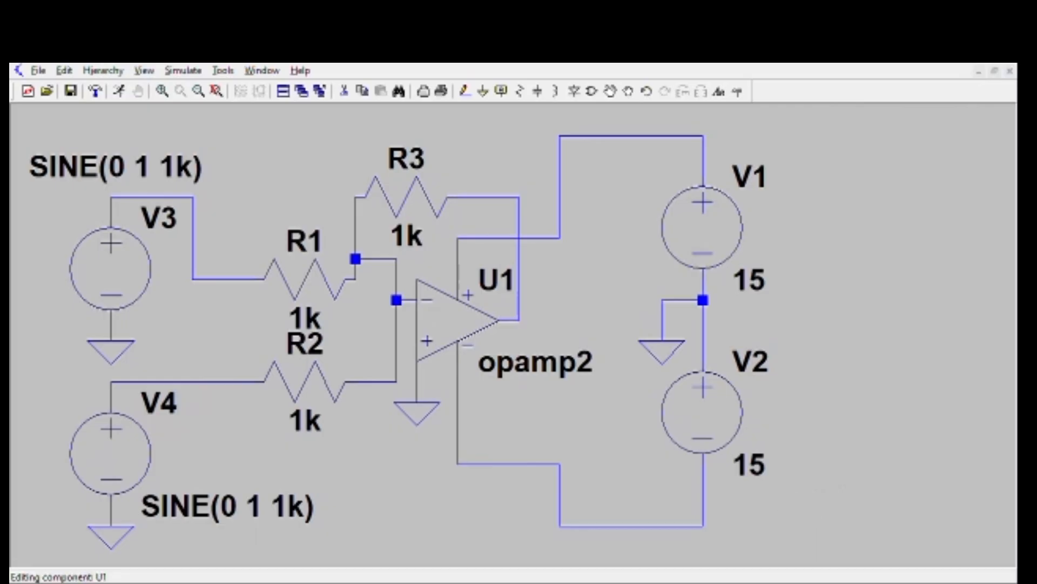
key("Return")
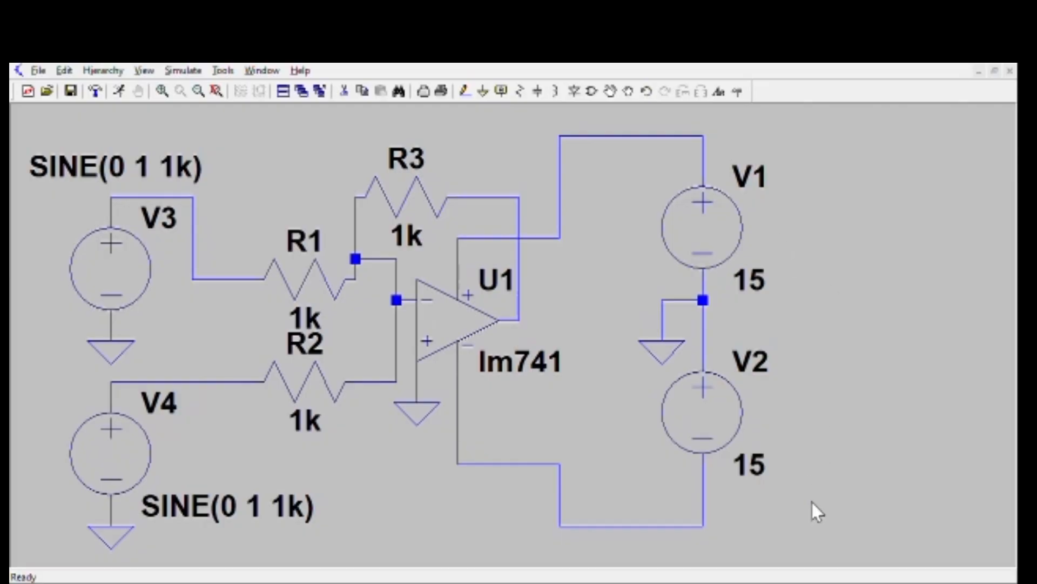
key("Return")
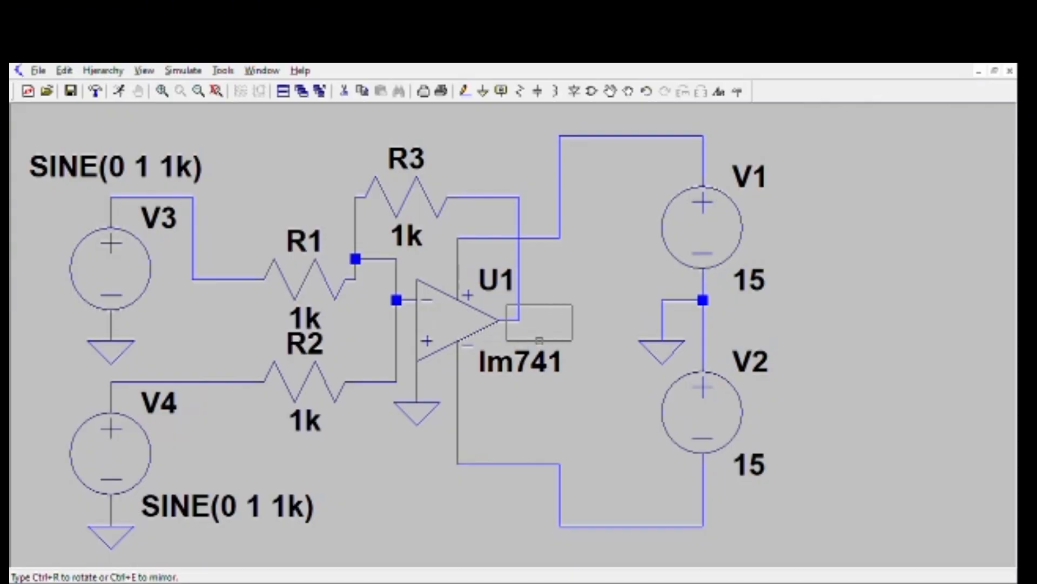
left_click(539, 341)
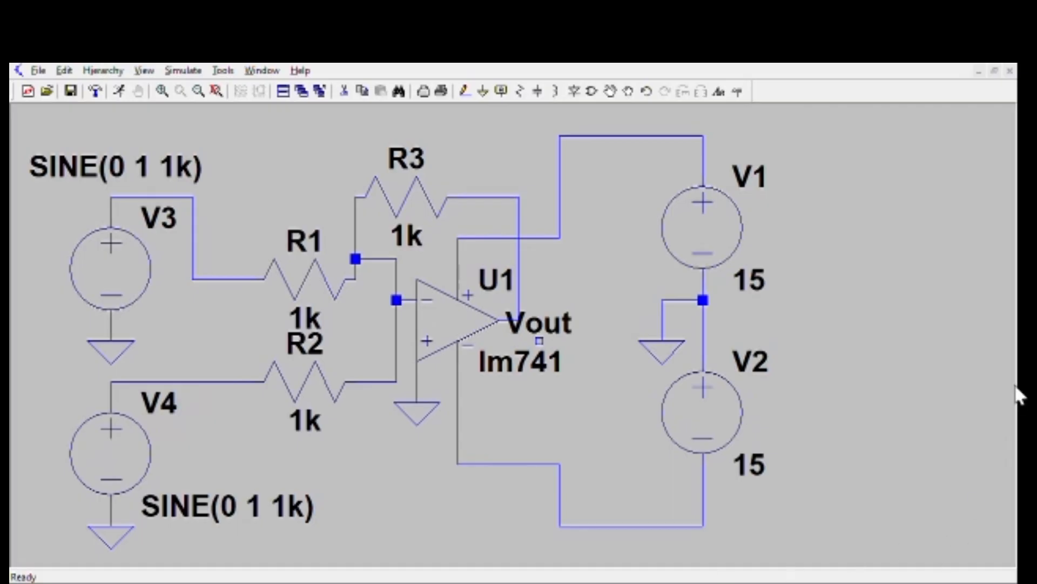
- Place the directive ".include lm741 lib" above the circuit, and change it to a .lib statement with the full path to Downloads\snom211b\lm741.lib
left_click(995, 354)
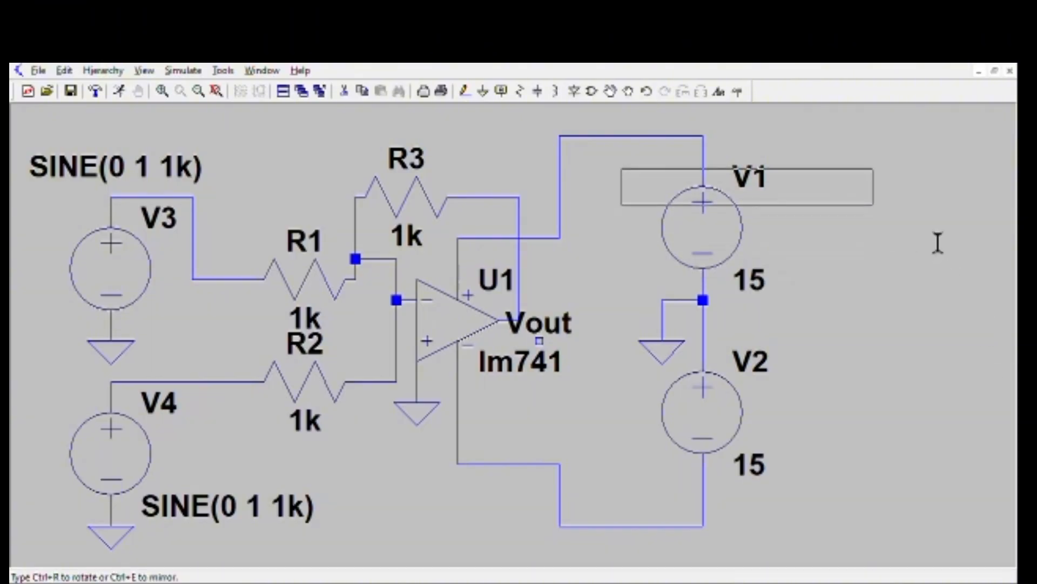
left_click(821, 214)
scroll(822, 214, "down", 2)
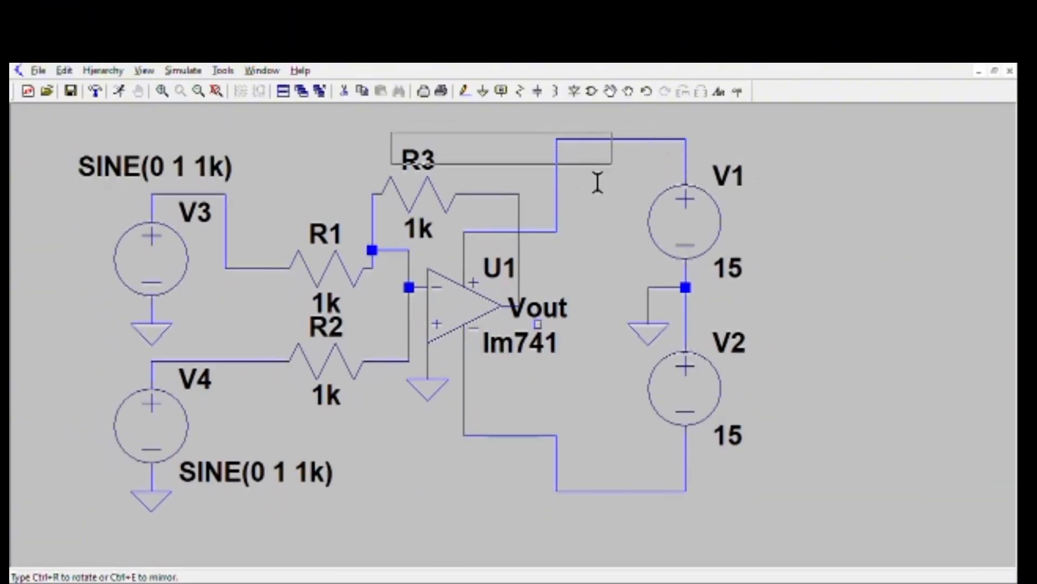
left_click(351, 161)
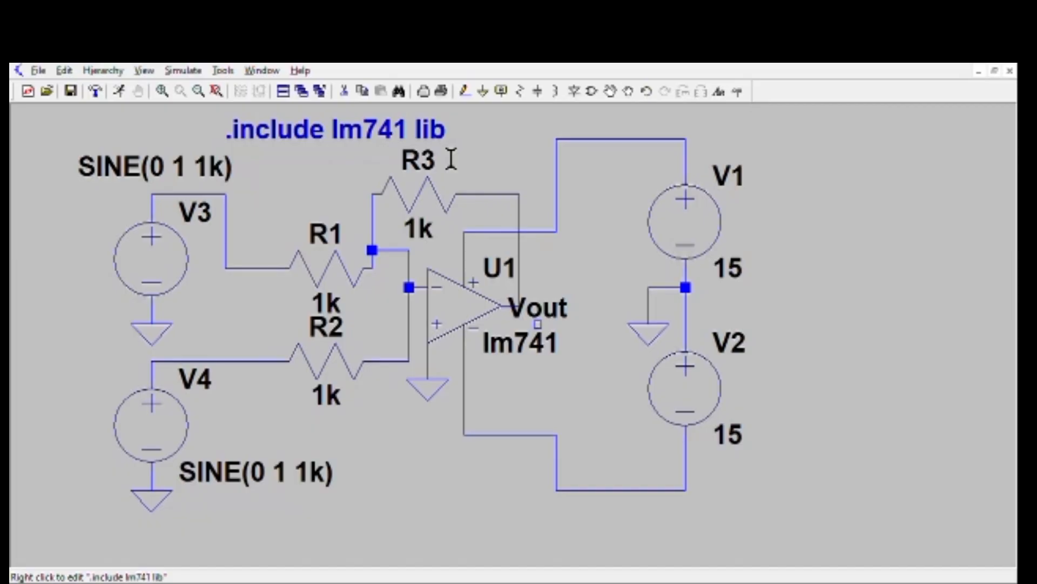
right_click(435, 141)
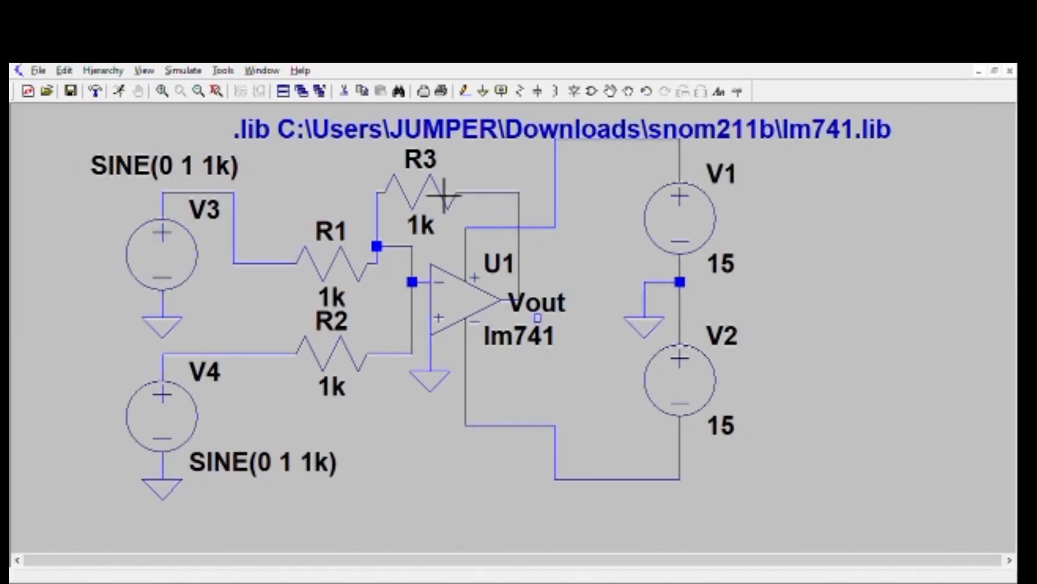
- Run the 10 ms transient simulation and plot the voltage at V3's positive terminal
left_click(119, 91)
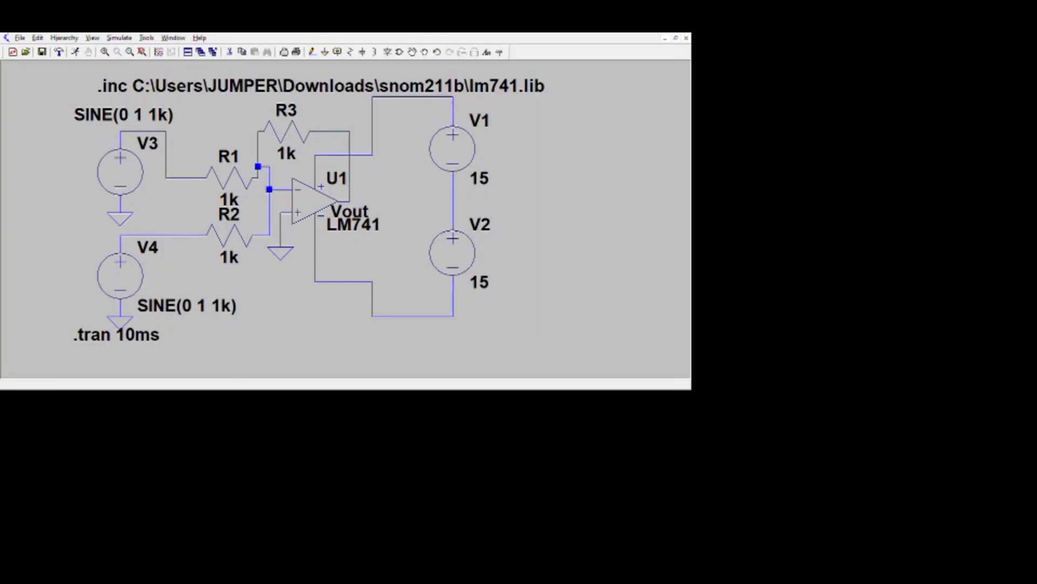
left_click(313, 52)
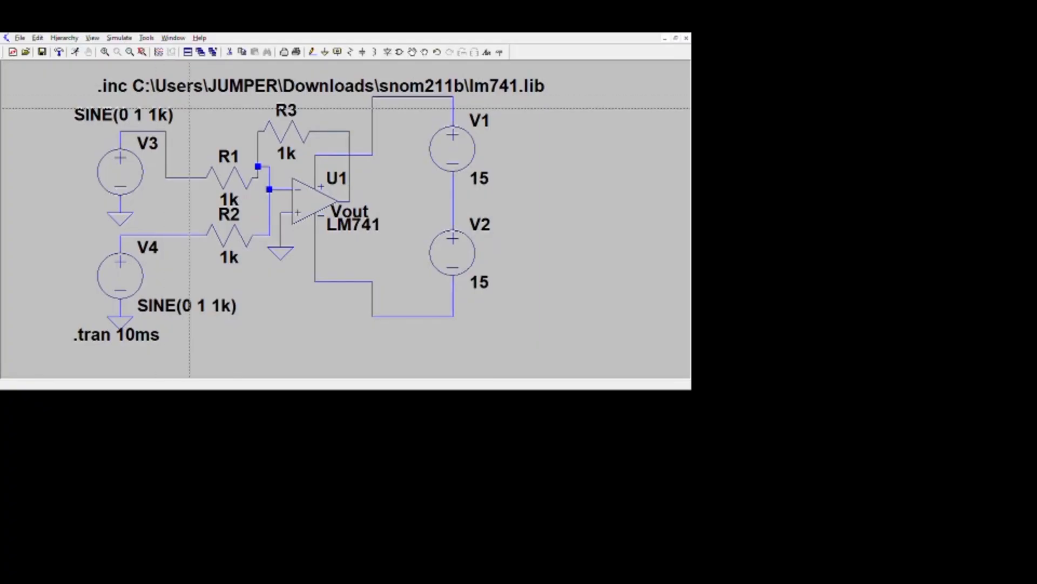
key("Escape")
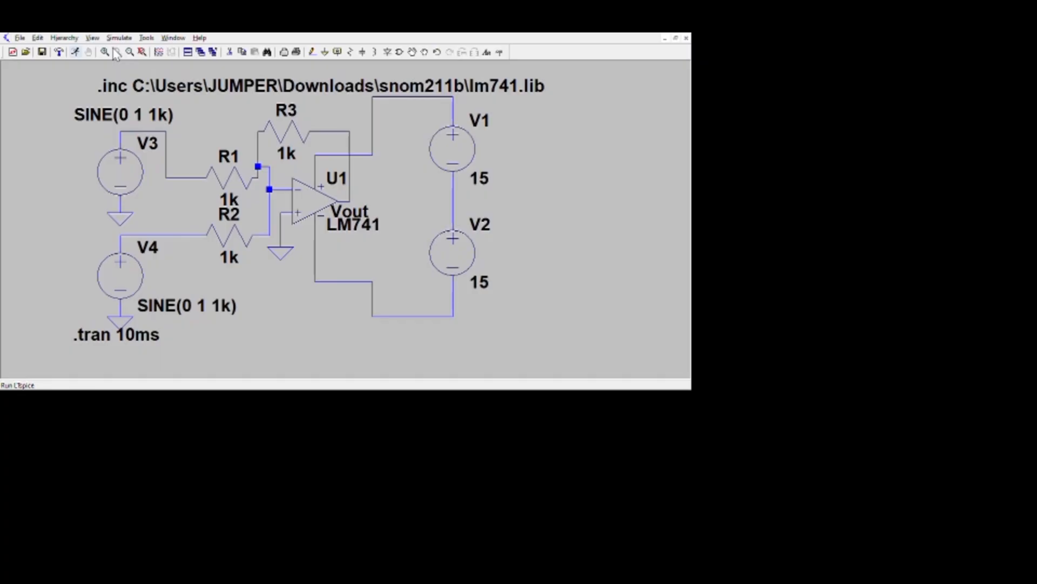
left_click(75, 52)
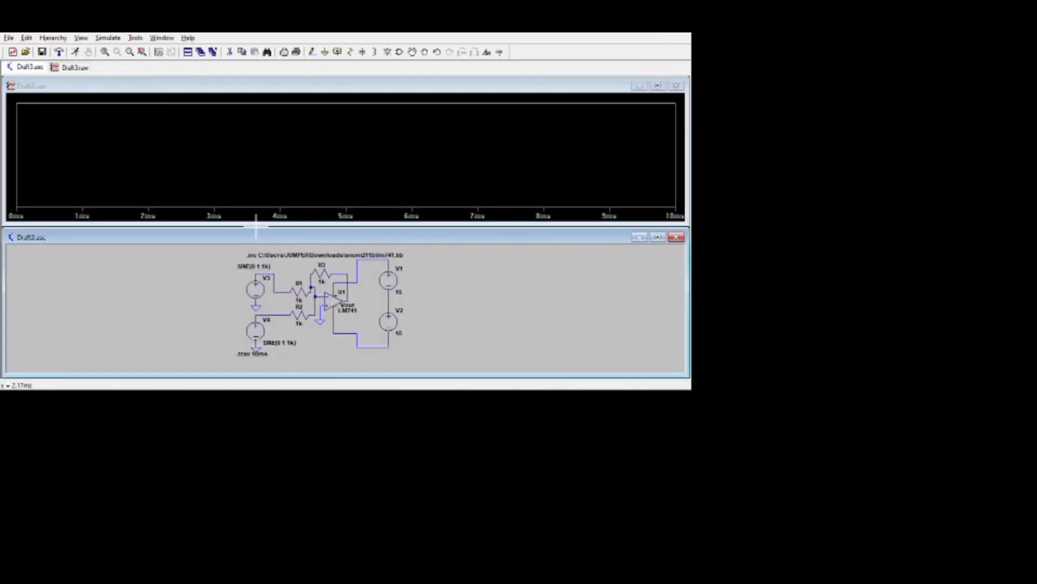
left_click(402, 394)
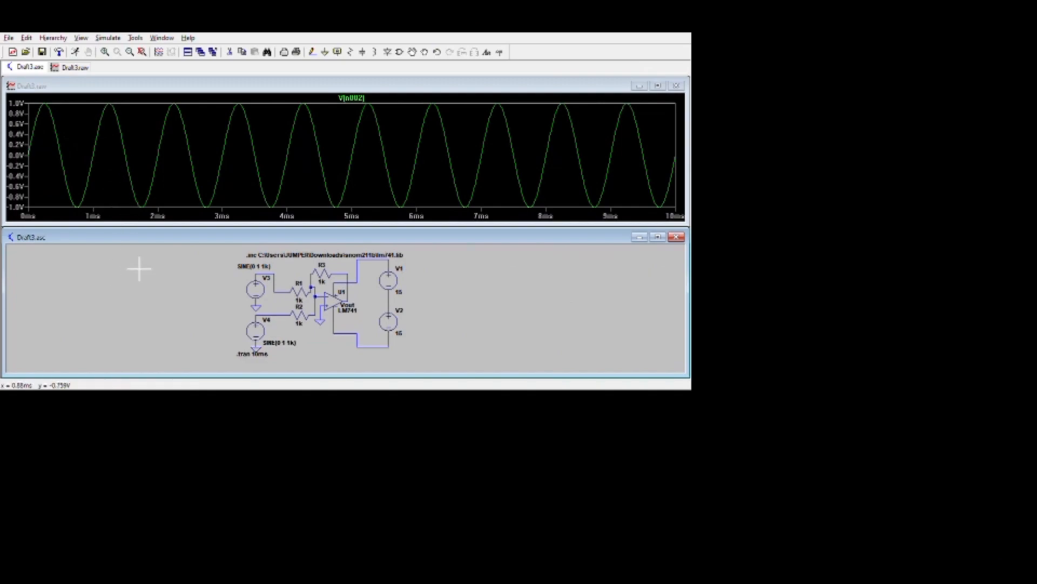
- Add a second plot pane above the V3 waveform and plot the voltage at V4's positive terminal in it
left_click(130, 174)
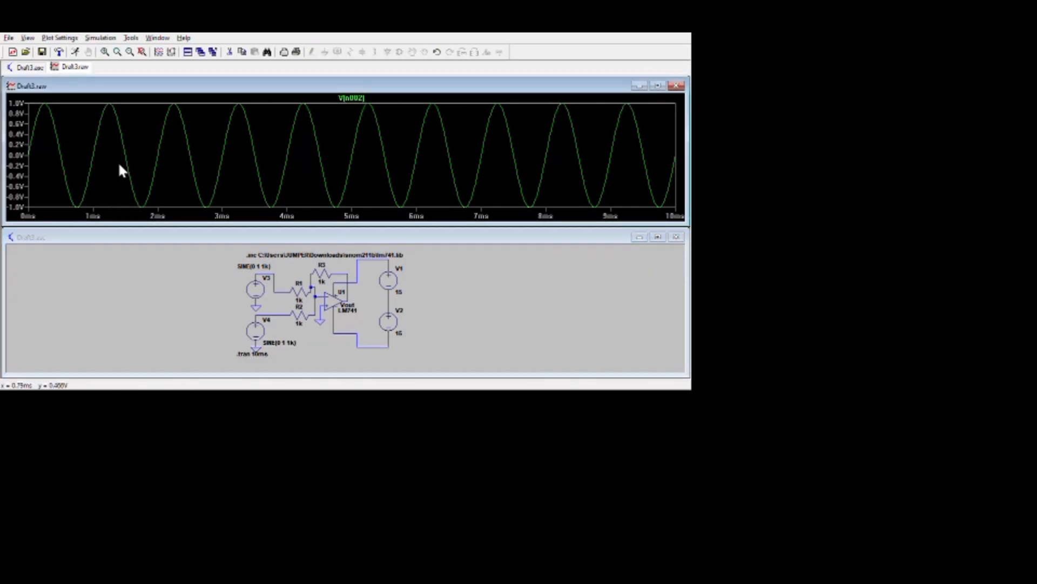
left_click(177, 374)
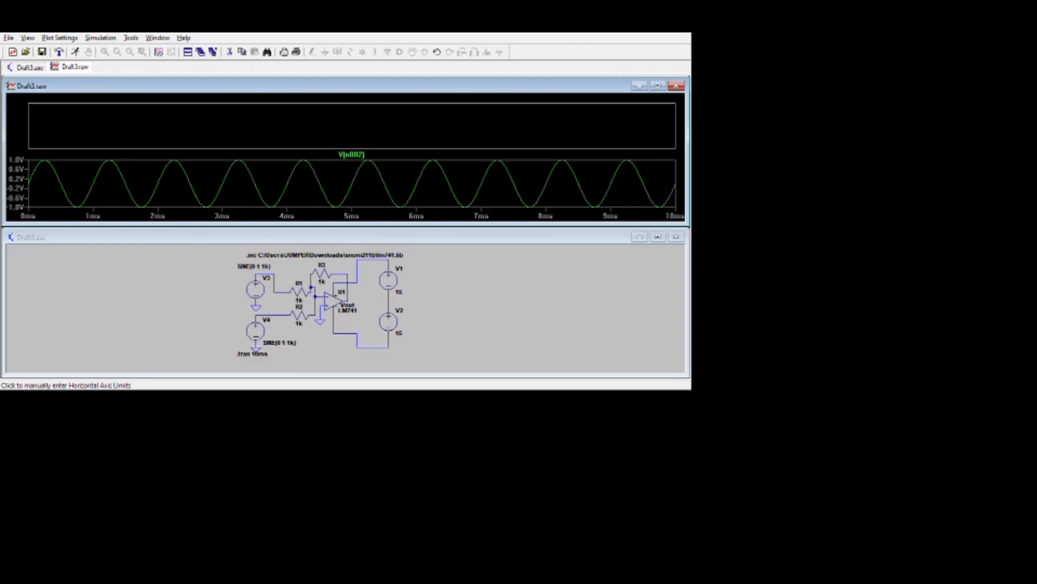
left_click(273, 315)
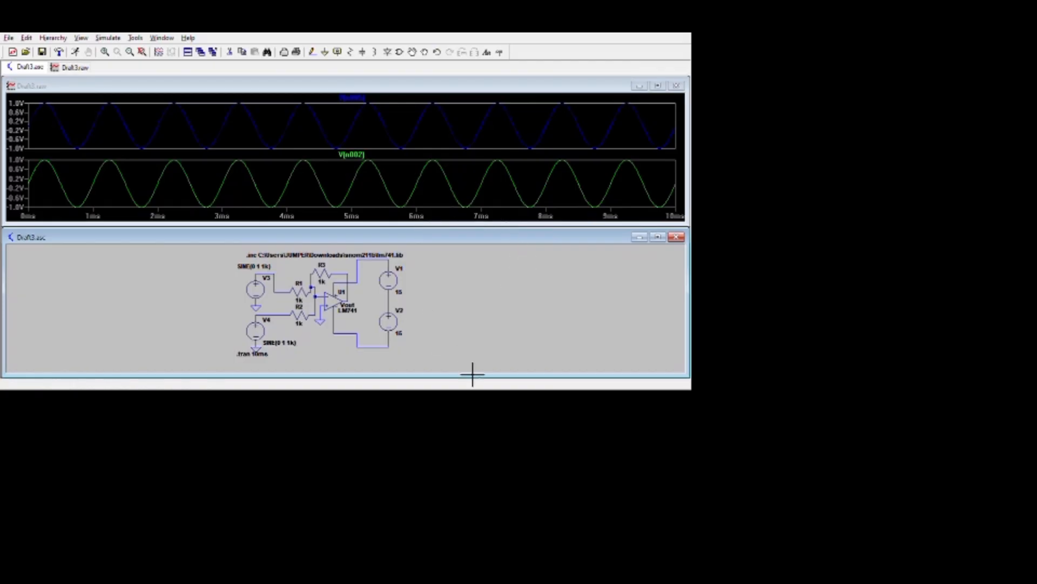
left_click(287, 189)
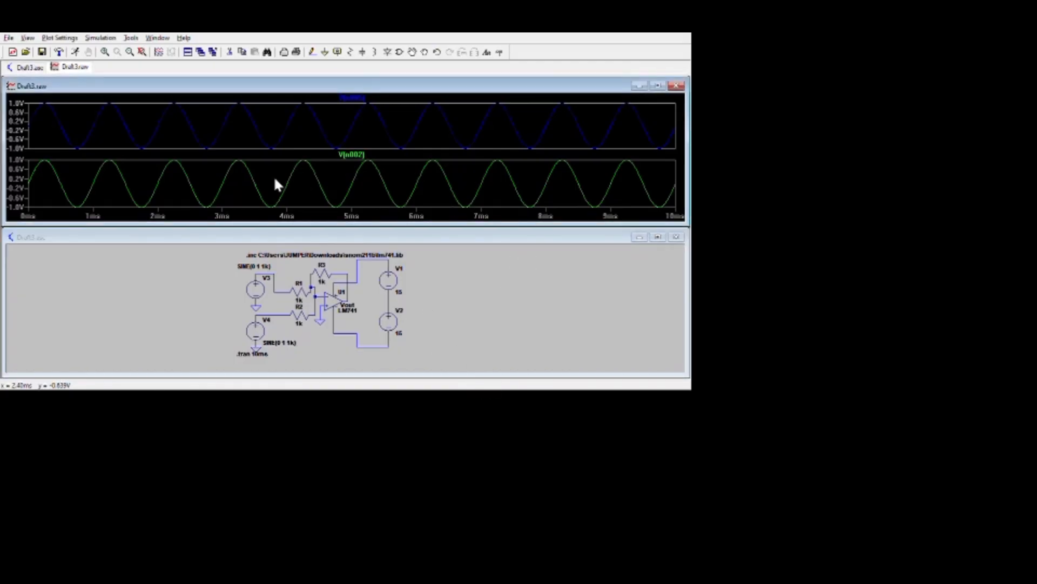
- Add a third plot pane above the two input waveforms and try to plot the op-amp's output voltage in it
left_click(328, 384)
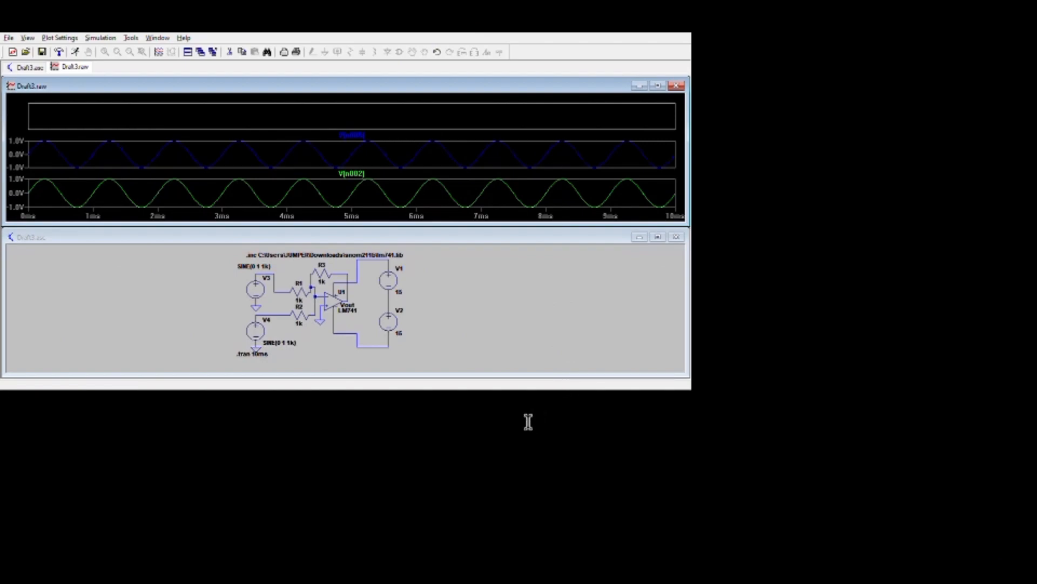
left_click(348, 287)
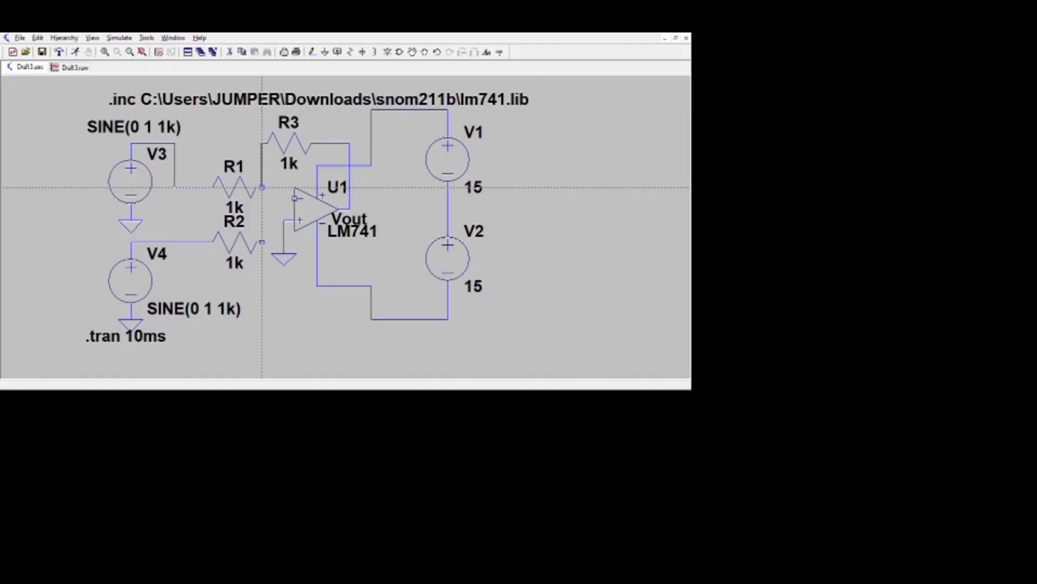
- Wire the op-amp-side ends of R2 and R3 to the end of R1 to form the common summing node
left_click(262, 188)
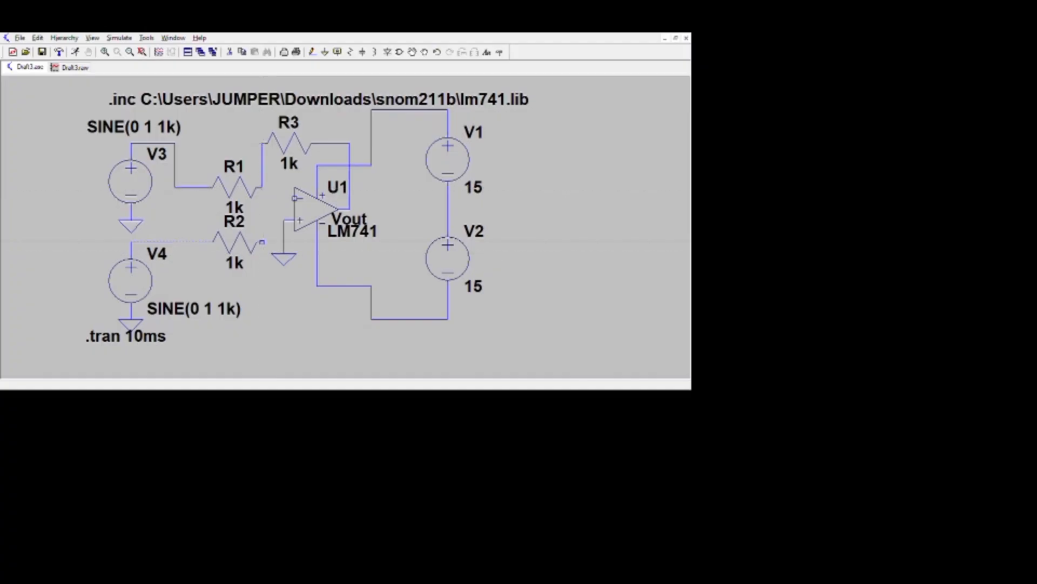
left_click(262, 242)
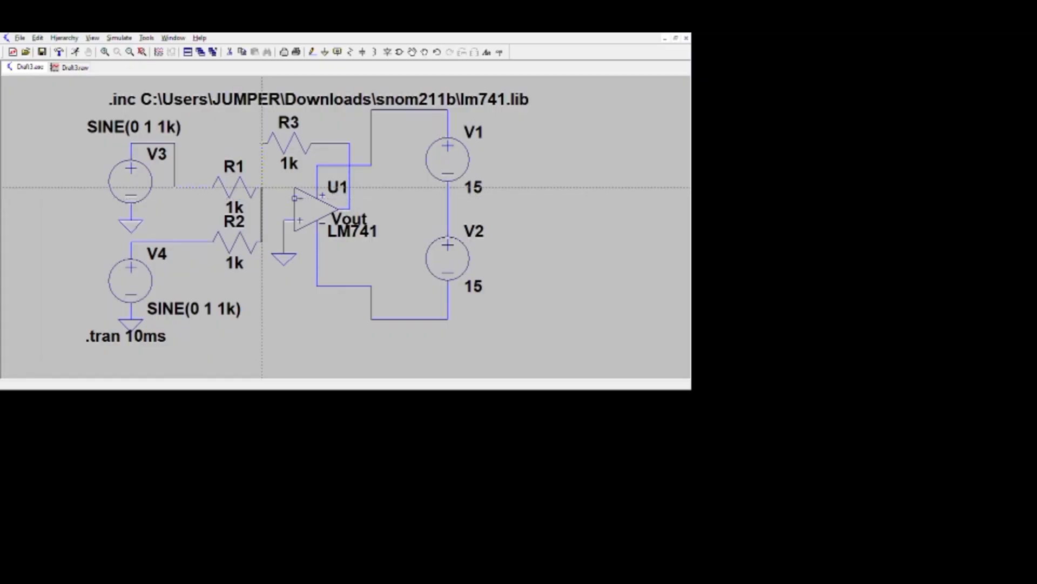
left_click(262, 188)
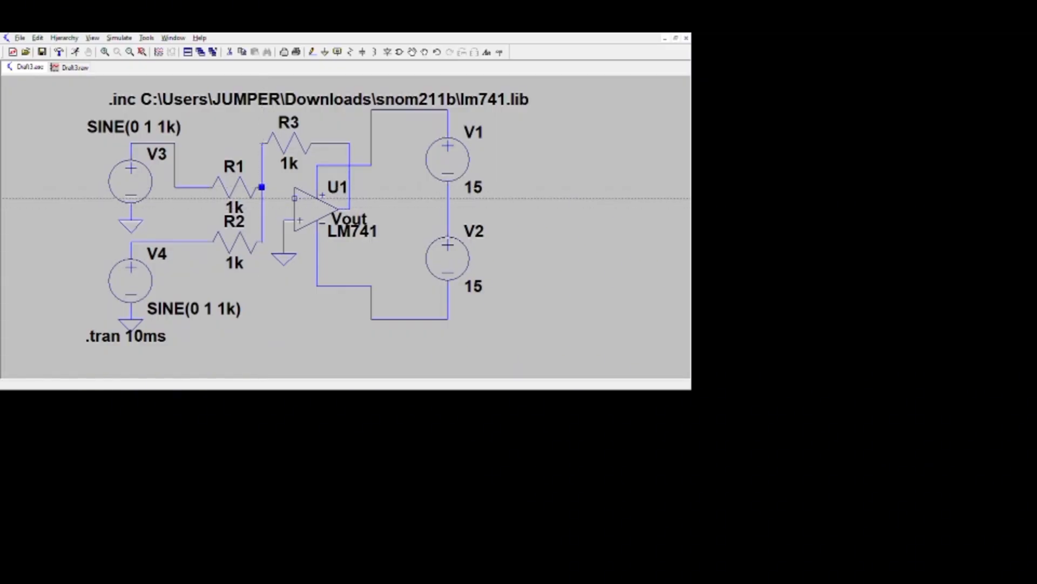
key("Escape")
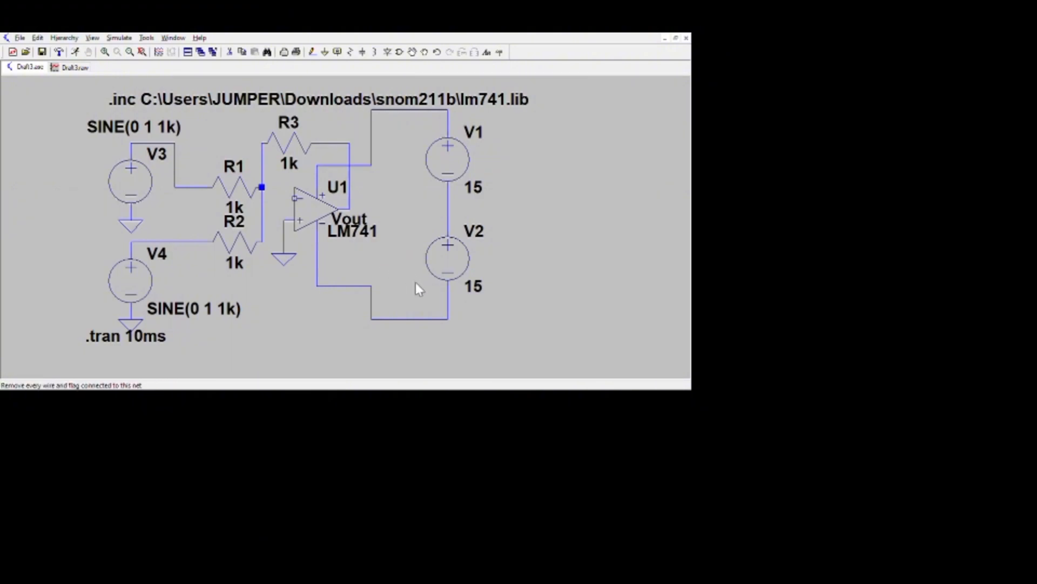
- Connect the summing node to U1's inverting input, and rename sources V3 and V4 as Vinput1 and Vinput2
left_click(416, 282)
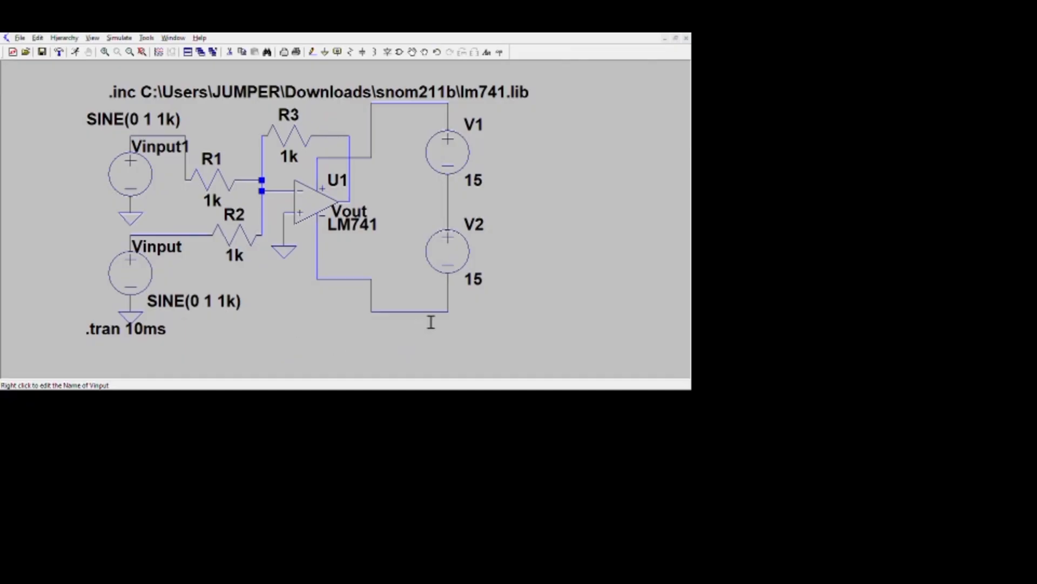
left_click(631, 252)
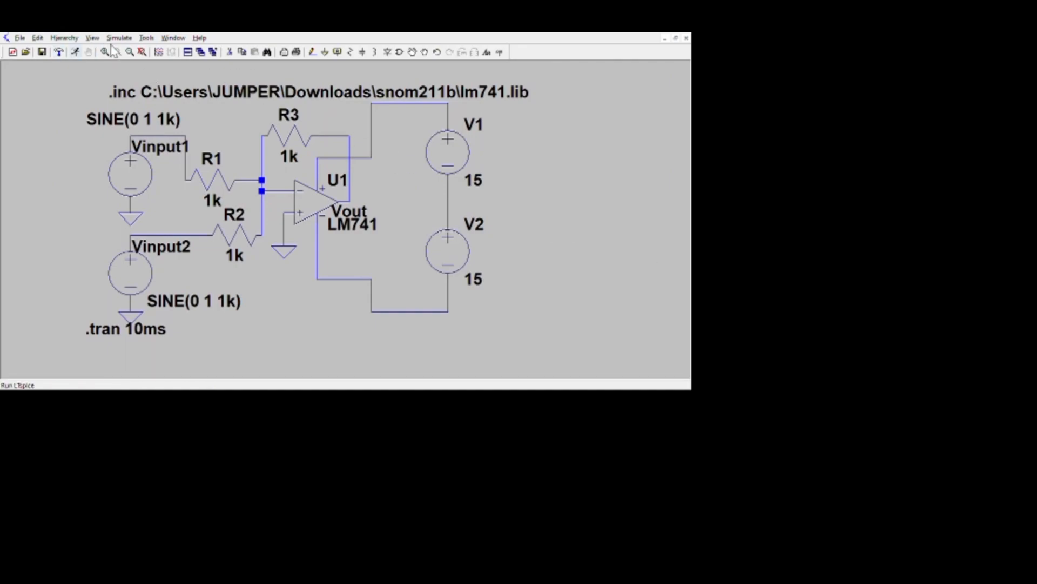
- Rerun the 10 ms transient simulation and plot the voltage at Vinput1's positive terminal
left_click(75, 51)
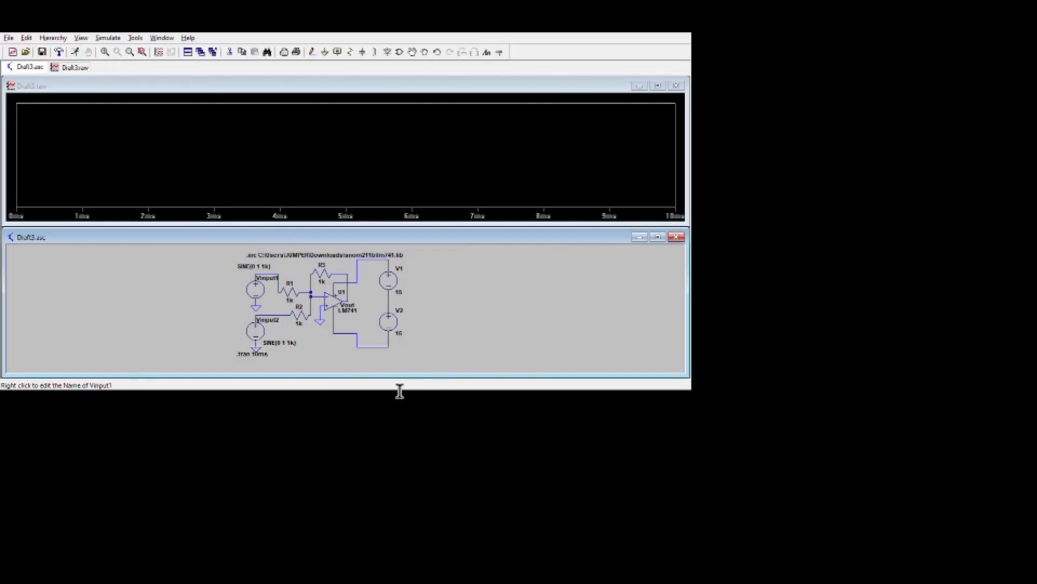
left_click(394, 392)
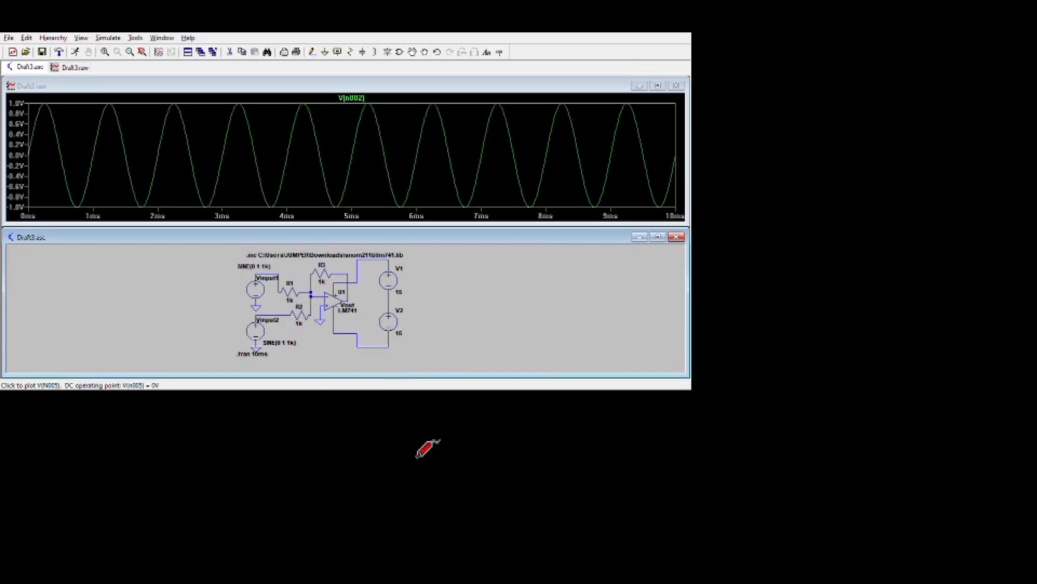
- Add a second plot pane above the Vinput1 waveform and plot the voltage at Vinput2's positive terminal in it
left_click(274, 311)
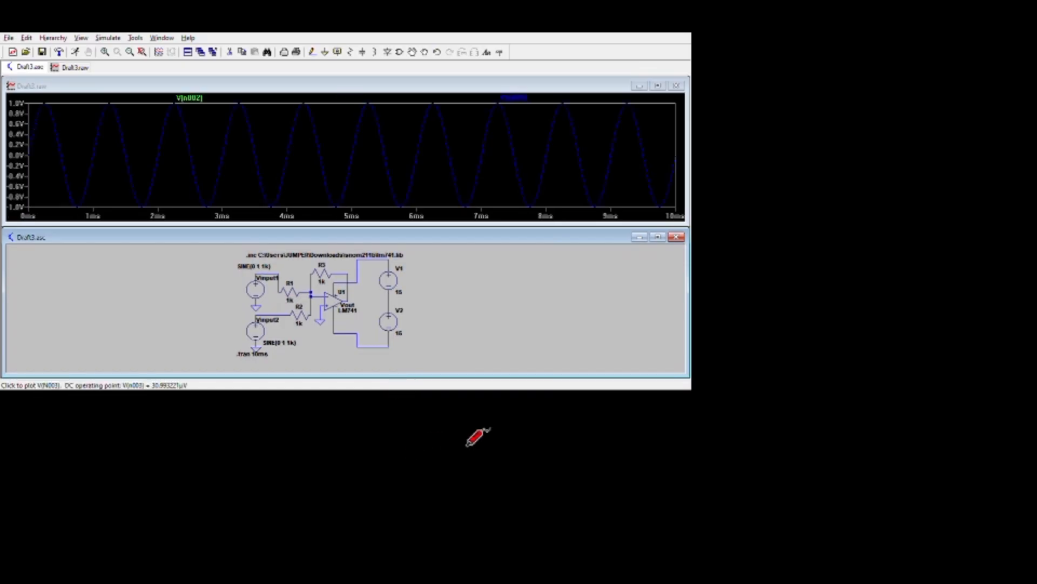
left_click(415, 393)
left_click(273, 181)
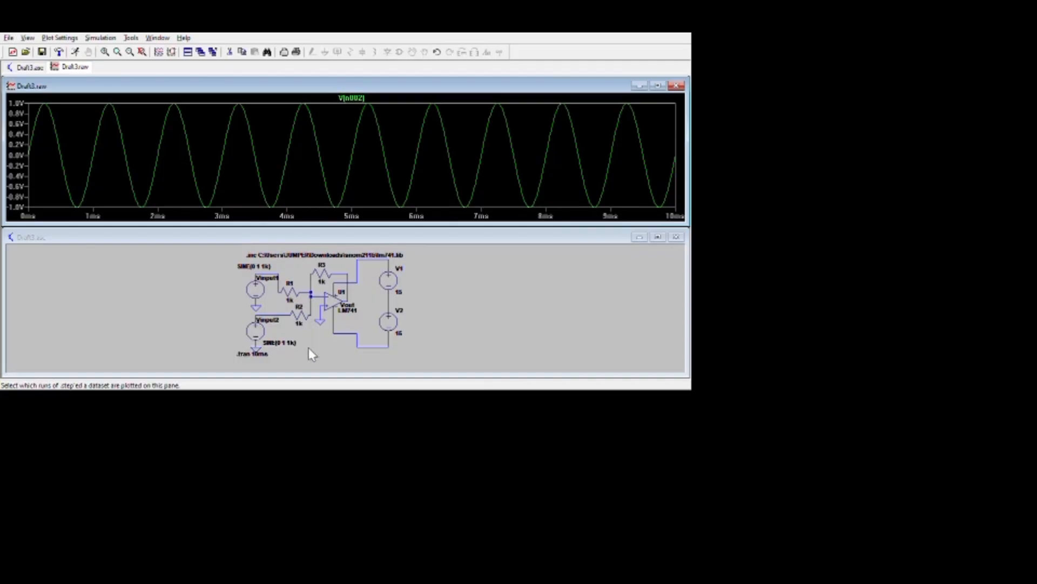
left_click(316, 373)
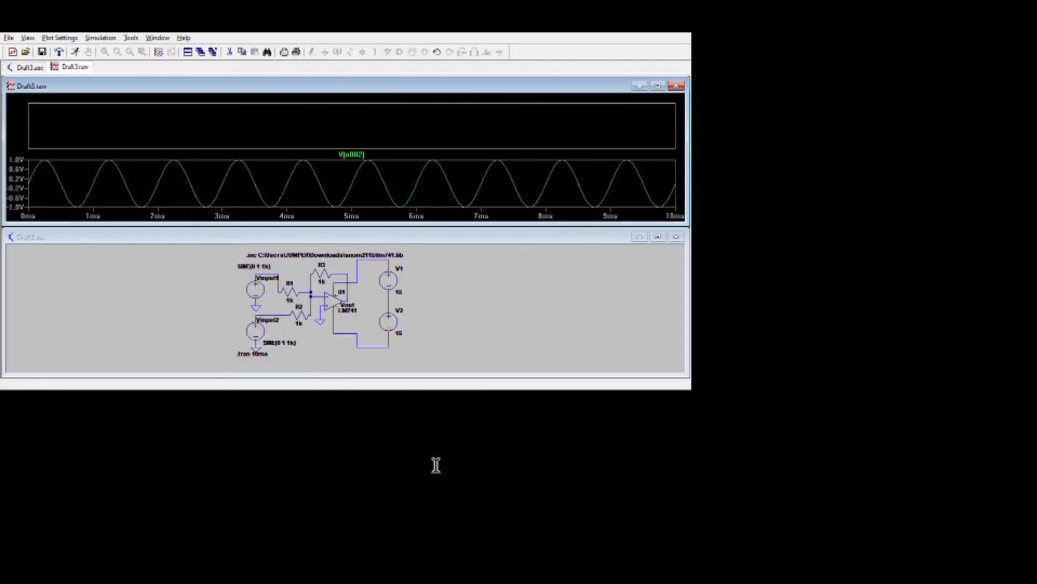
left_click(413, 446)
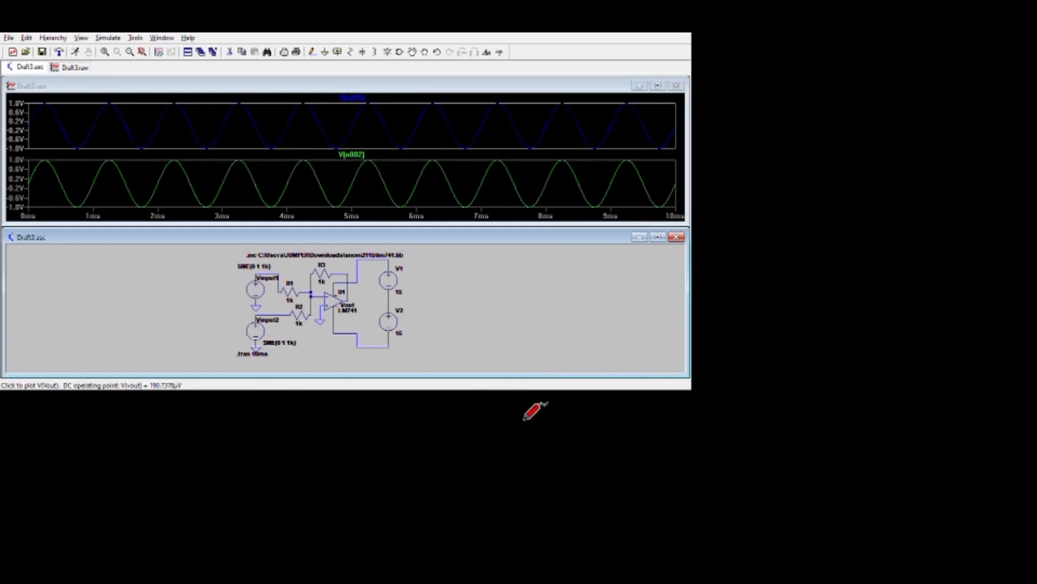
- Add a third plot pane above the two input waveforms and plot the Vout voltage in it
left_click(450, 174)
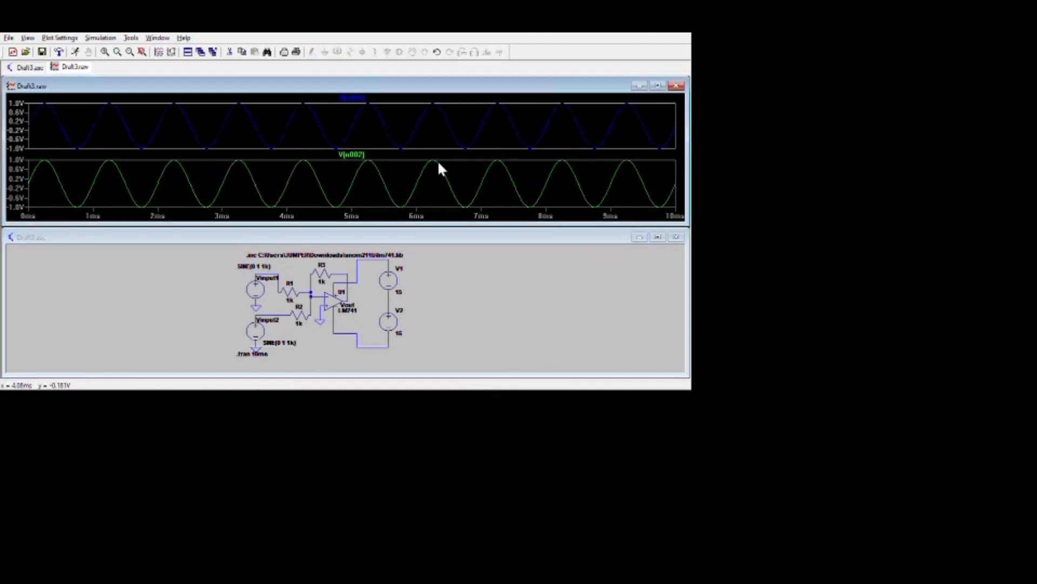
left_click(484, 364)
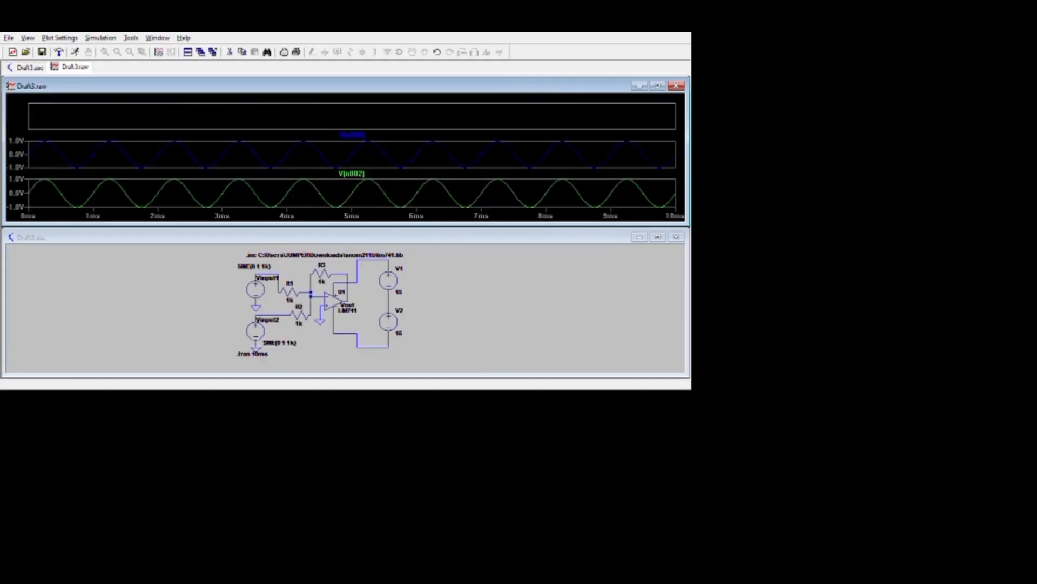
left_click(522, 403)
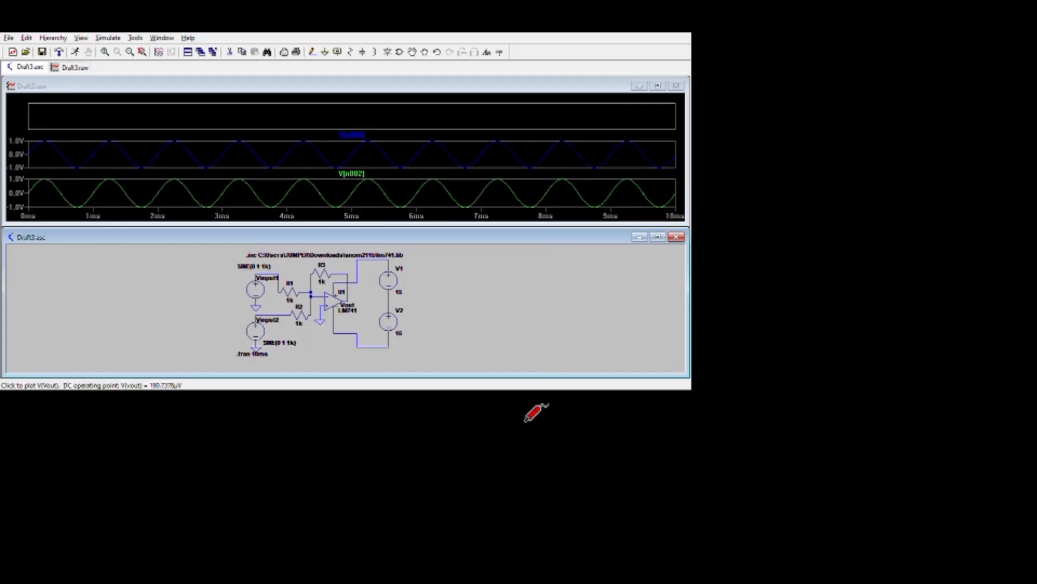
left_click(537, 412)
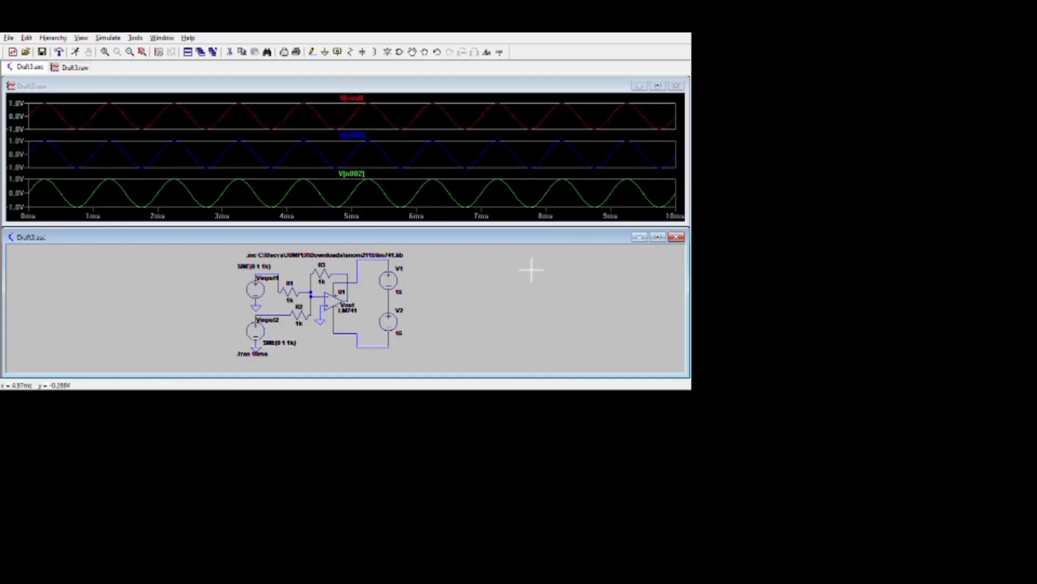